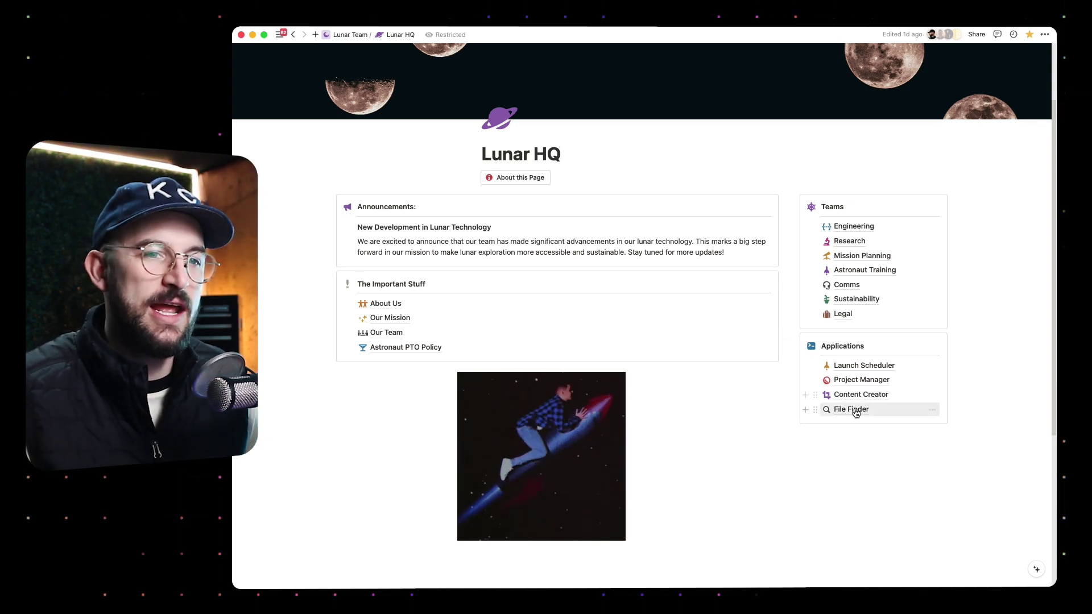
Open File Finder from Lunar HQ and scroll through its files database.
{"action": "left_click", "coordinate": [851, 409]}
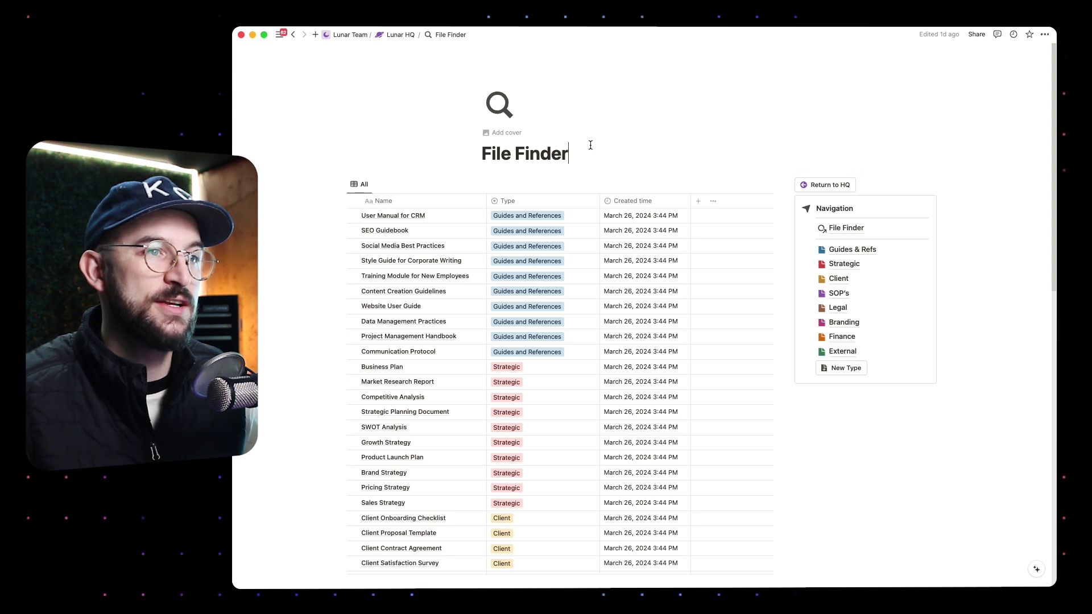
{"action": "scroll", "coordinate": [577, 161], "scroll_direction": "down", "scroll_amount": 1}
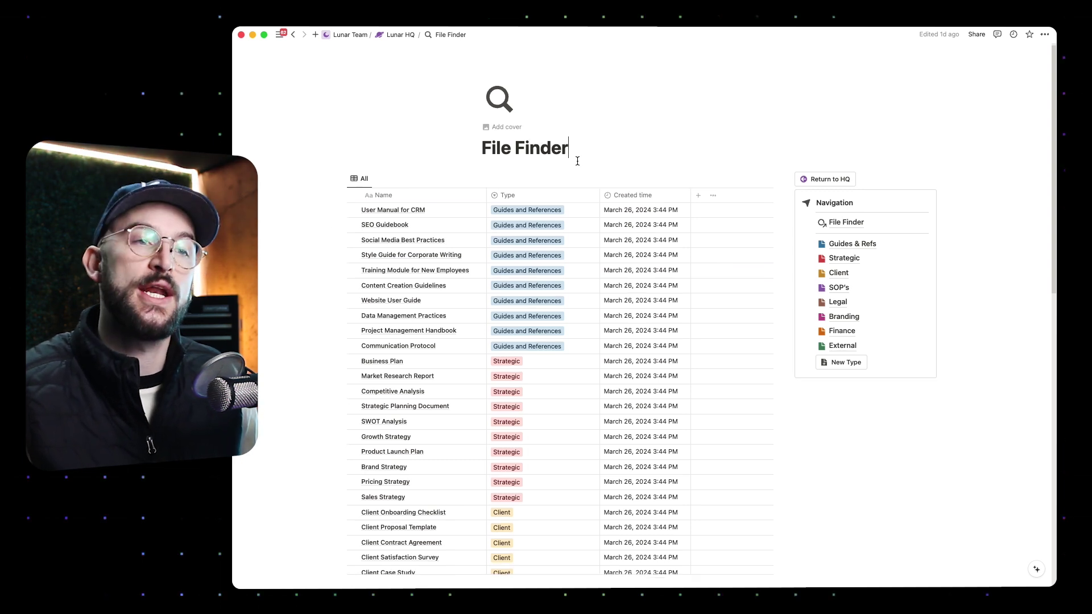
{"action": "scroll", "coordinate": [577, 161], "scroll_direction": "down", "scroll_amount": 1}
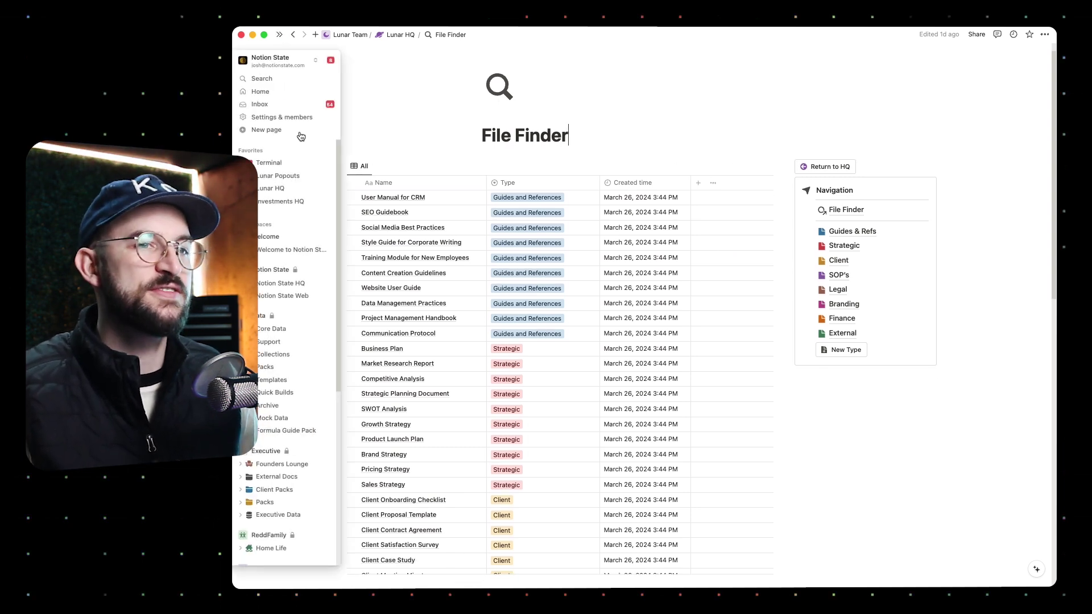
{"action": "scroll", "coordinate": [471, 251], "scroll_direction": "down", "scroll_amount": 1}
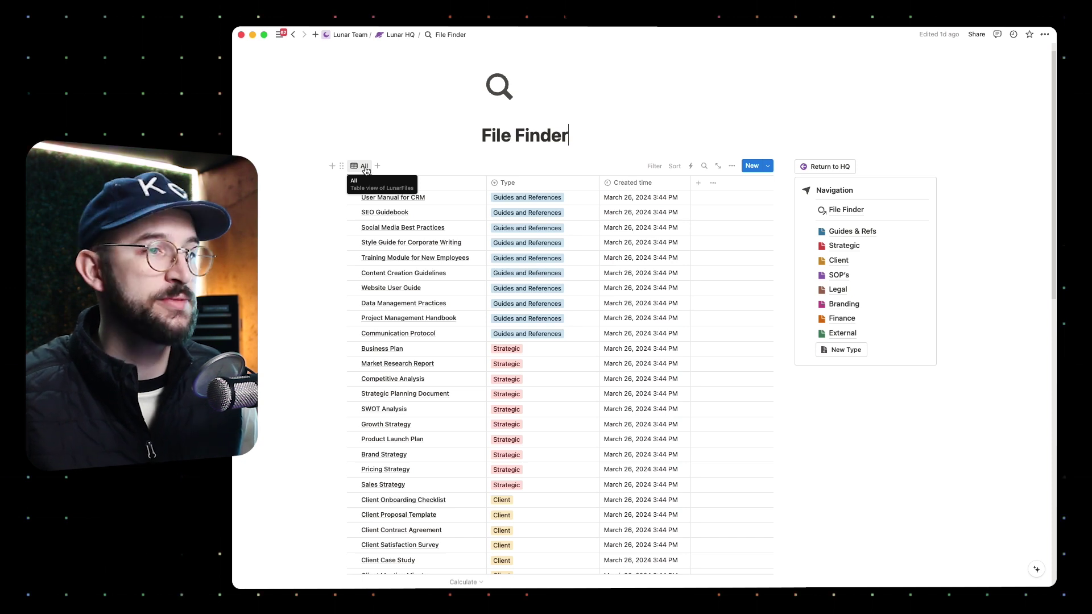
{"action": "scroll", "coordinate": [415, 310], "scroll_direction": "down", "scroll_amount": 3}
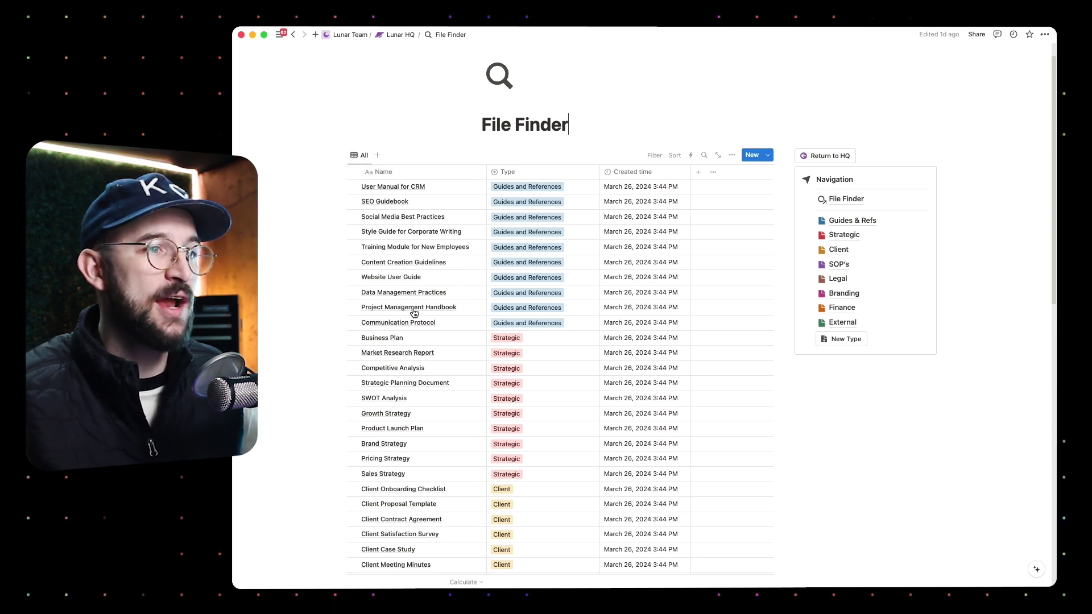
{"action": "scroll", "coordinate": [406, 307], "scroll_direction": "down", "scroll_amount": 1}
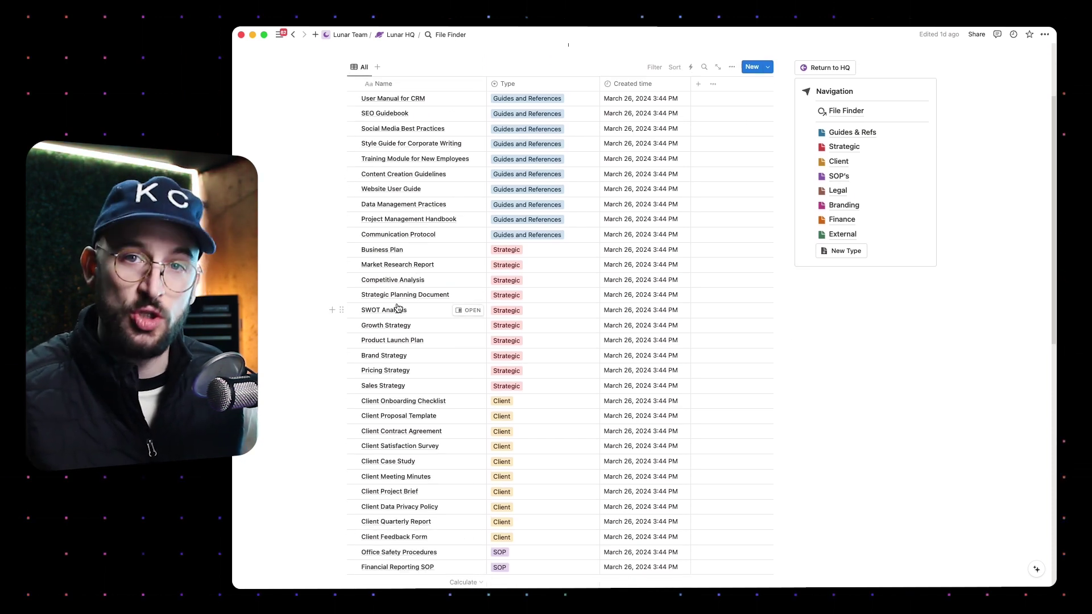
{"action": "scroll", "coordinate": [398, 308], "scroll_direction": "up", "scroll_amount": 3}
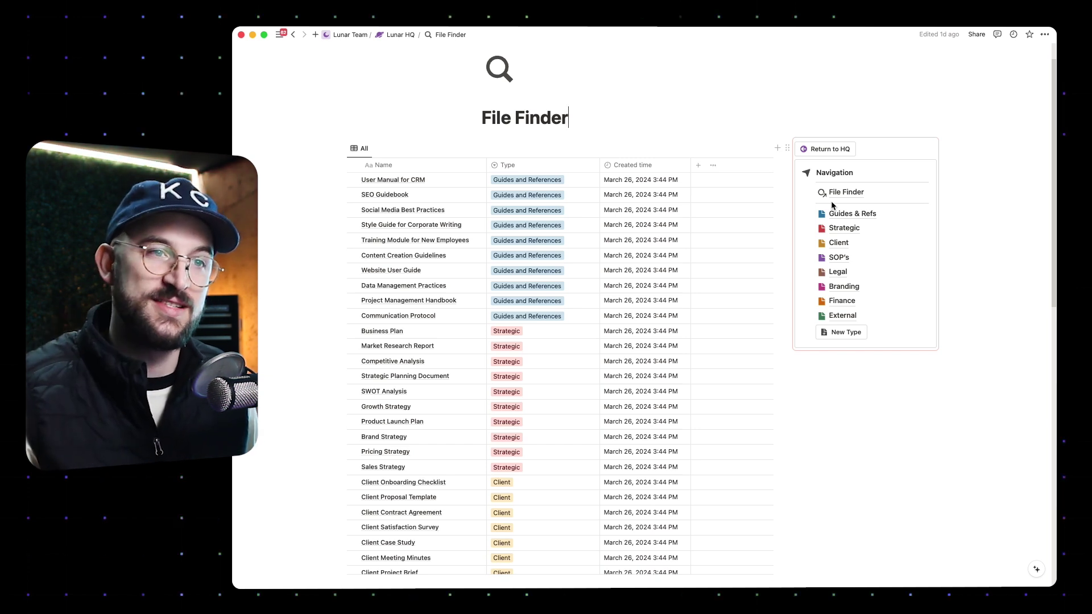
{"action": "scroll", "coordinate": [530, 179], "scroll_direction": "down", "scroll_amount": 1}
Check the first file's Type options, then go to the Guides & Refs perspective page.
{"action": "left_click", "coordinate": [529, 176]}
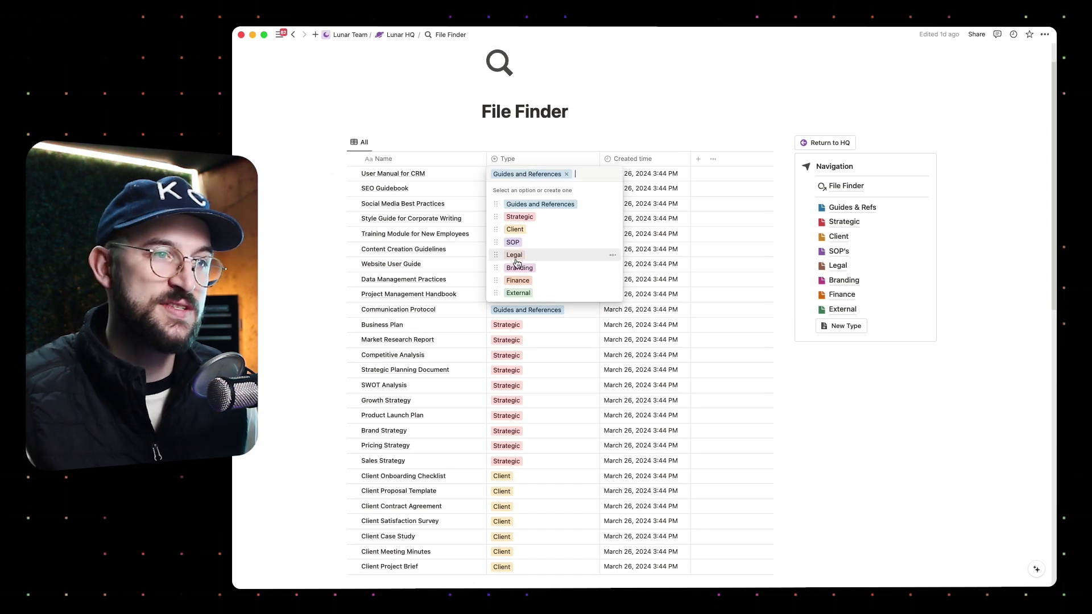
{"action": "left_click", "coordinate": [919, 352]}
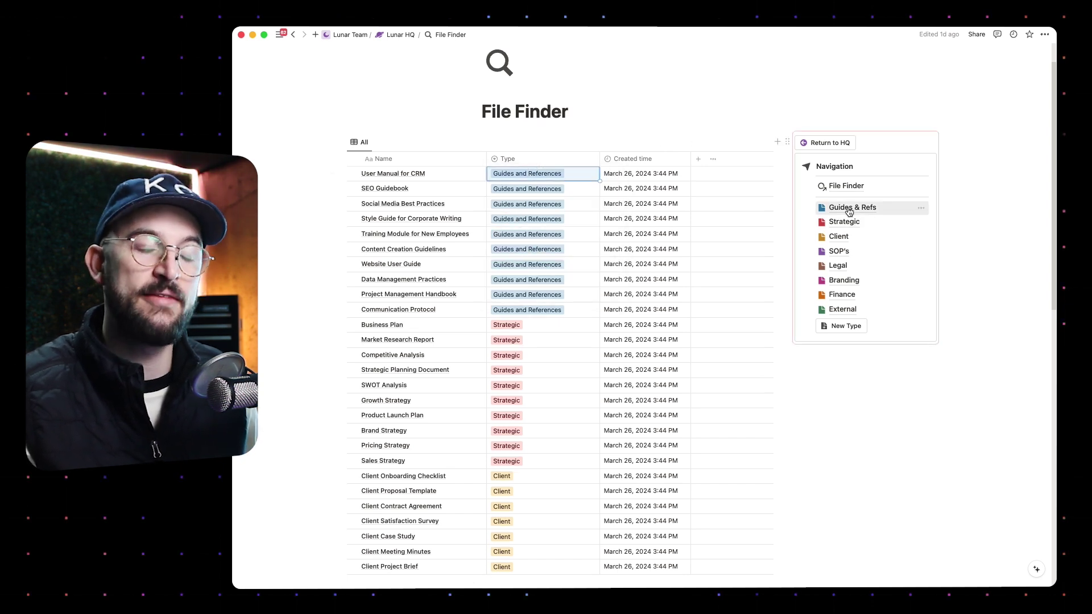
{"action": "mouse_move", "coordinate": [847, 212]}
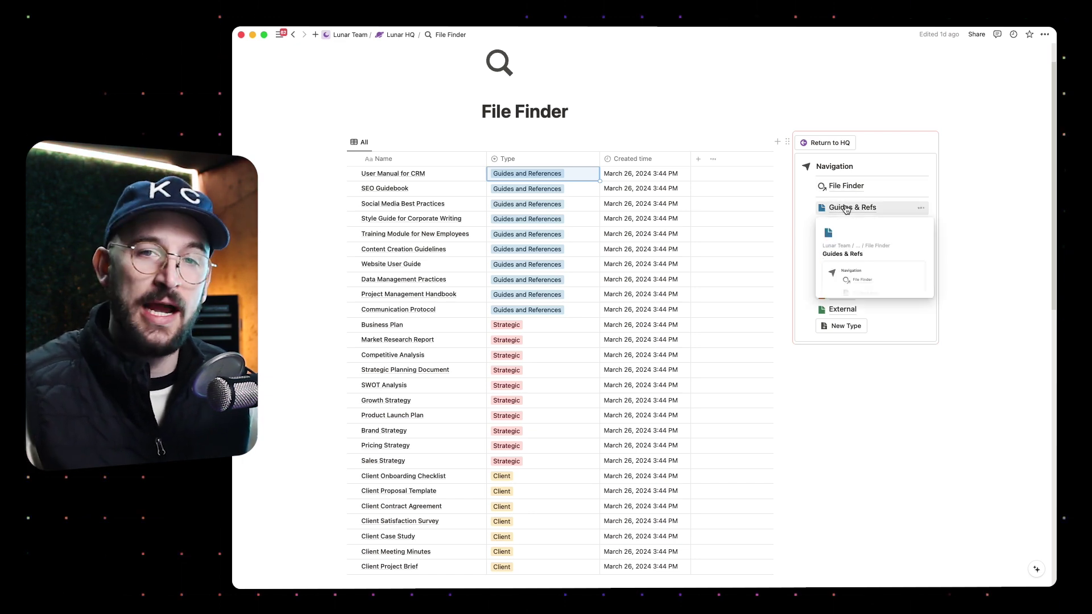
{"action": "left_click", "coordinate": [847, 208]}
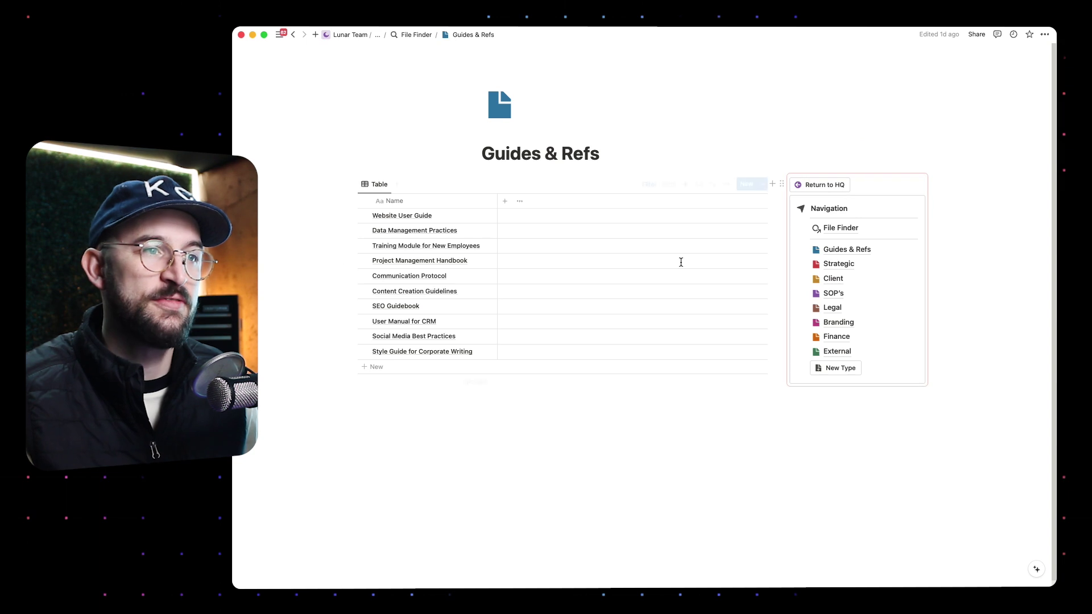
Inspect the Guides & Refs filter, then switch to Strategic and view its Type: Strategic filter.
{"action": "left_click", "coordinate": [650, 183]}
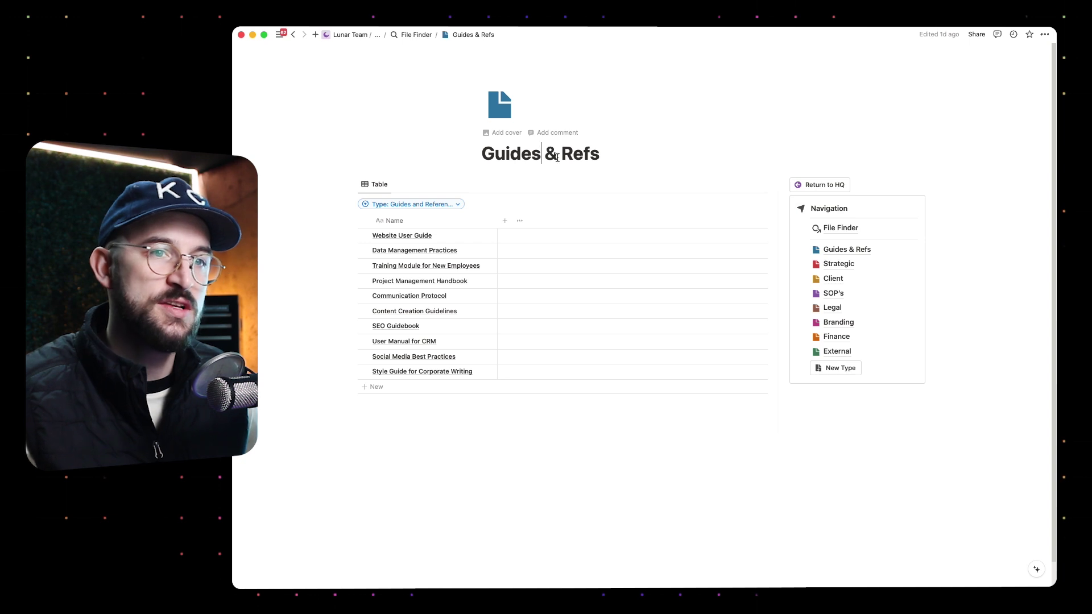
{"action": "left_click", "coordinate": [842, 264]}
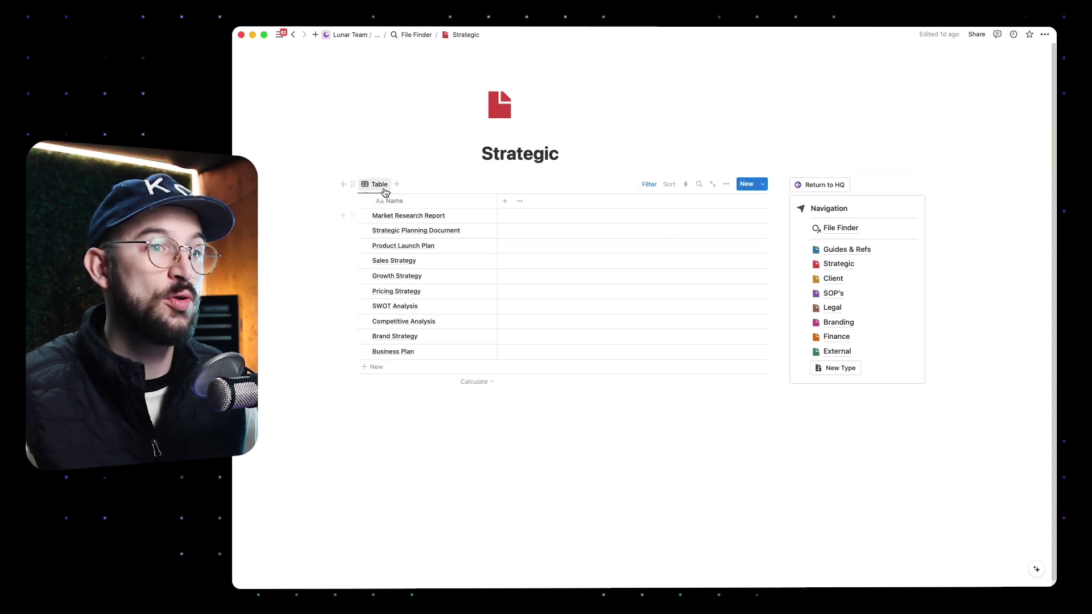
{"action": "left_click", "coordinate": [647, 185]}
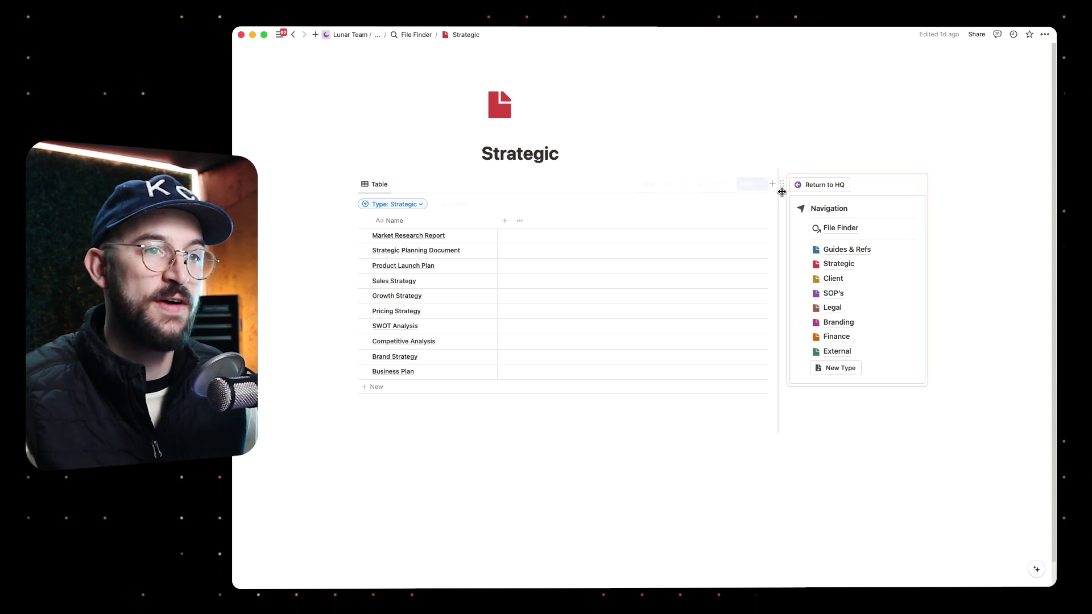
Show the Type column in Strategic's table, then return through Guides & Refs to File Finder.
{"action": "left_click", "coordinate": [726, 184]}
{"action": "left_click", "coordinate": [671, 277]}
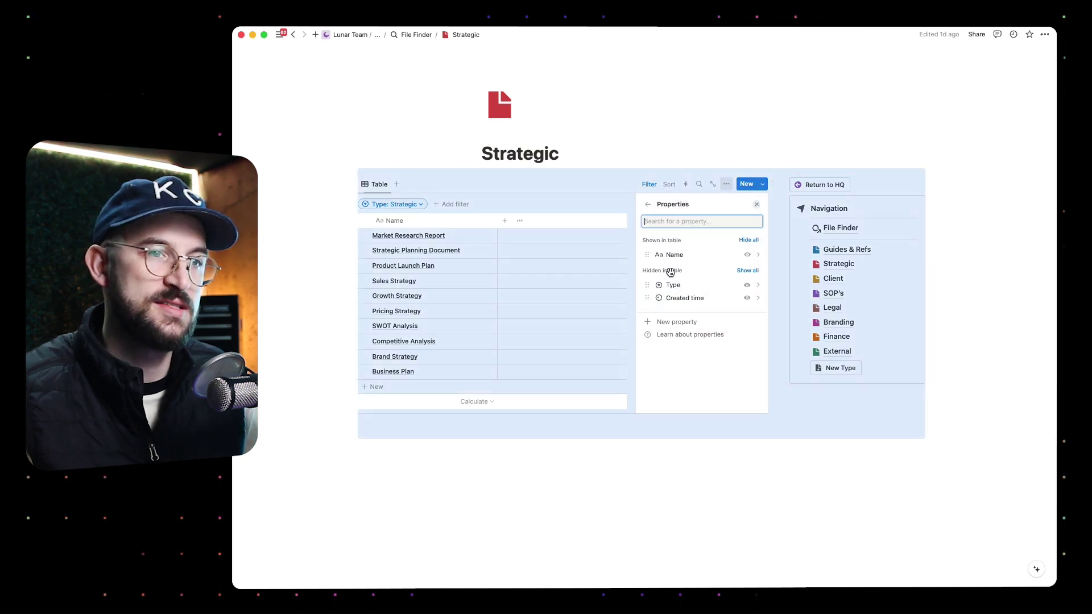
{"action": "left_click", "coordinate": [746, 285]}
{"action": "left_click", "coordinate": [459, 186]}
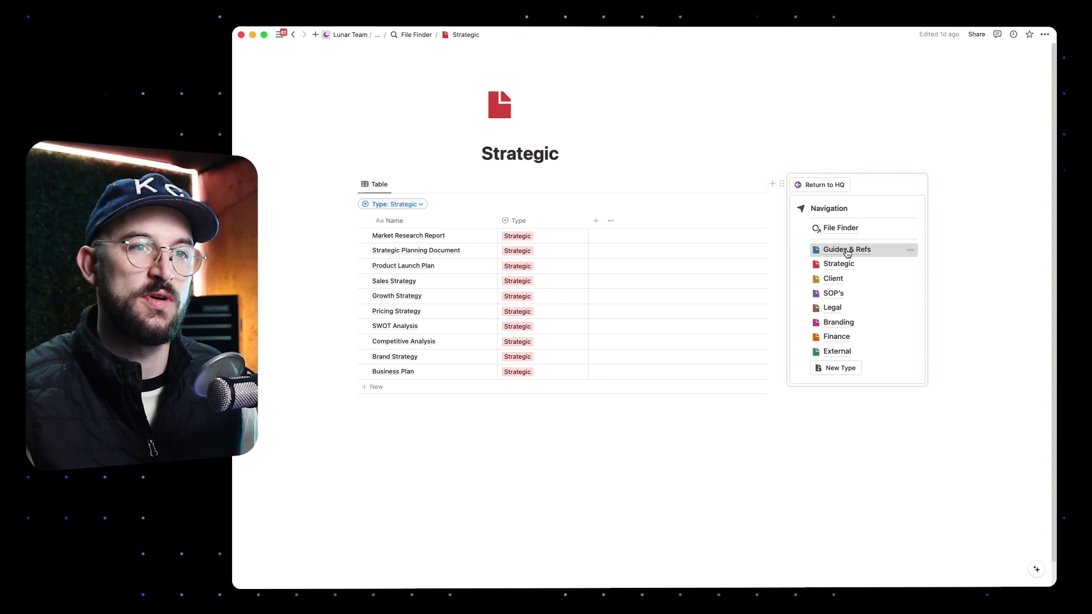
{"action": "left_click", "coordinate": [821, 249]}
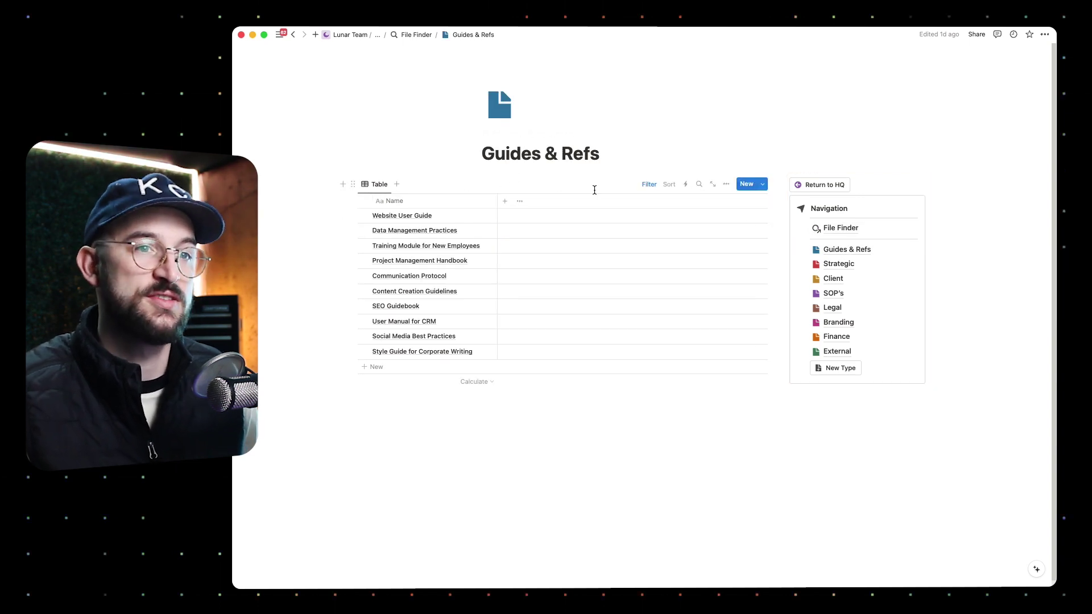
{"action": "left_click", "coordinate": [844, 228]}
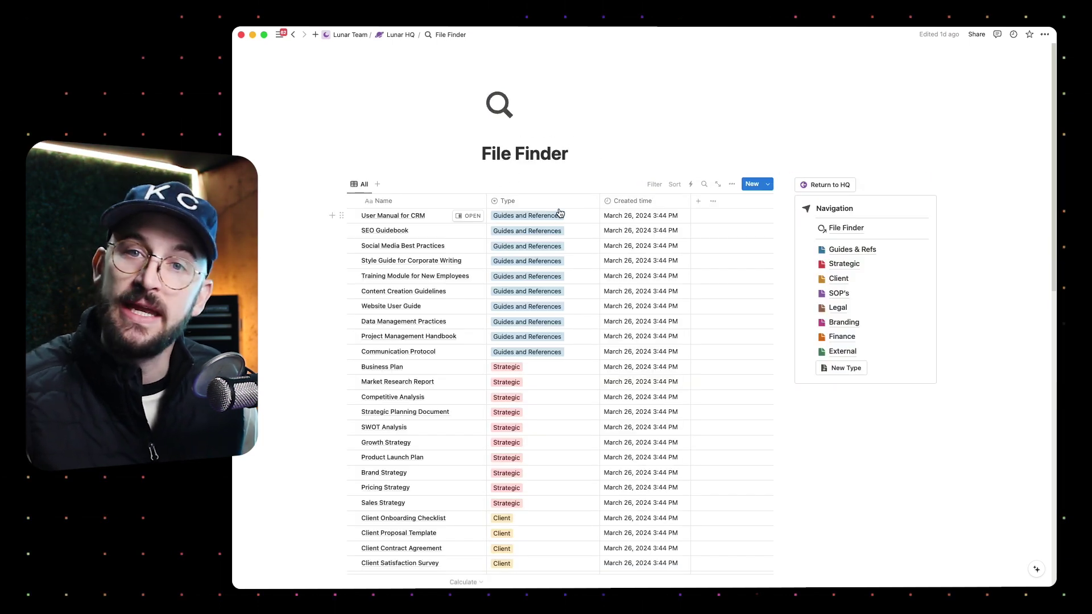
{"action": "scroll", "coordinate": [529, 236], "scroll_direction": "down", "scroll_amount": 4}
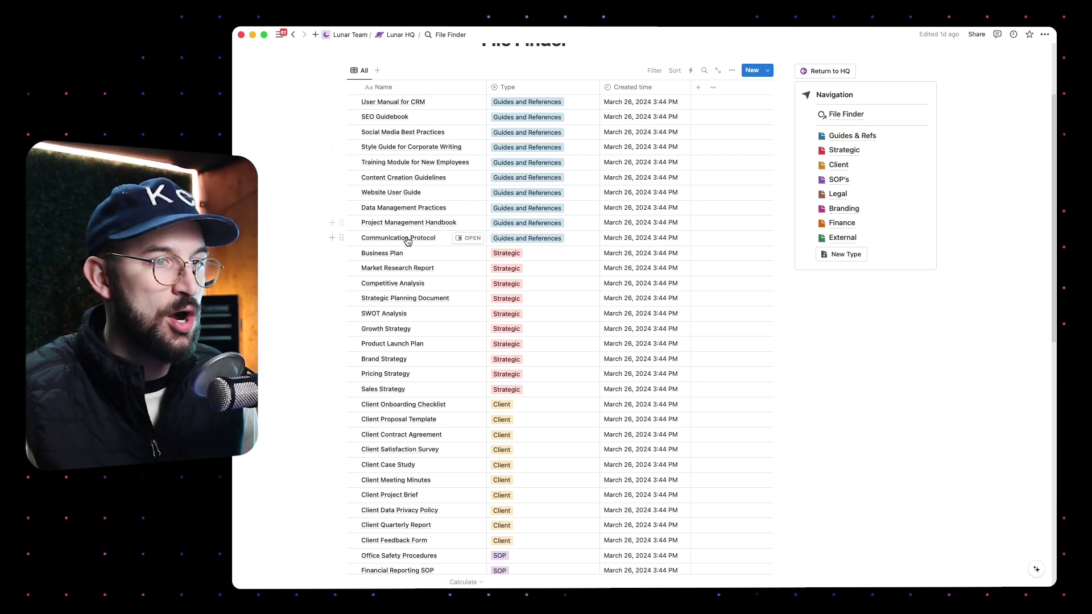
{"action": "scroll", "coordinate": [408, 243], "scroll_direction": "down", "scroll_amount": 3}
{"action": "scroll", "coordinate": [408, 243], "scroll_direction": "down", "scroll_amount": 4}
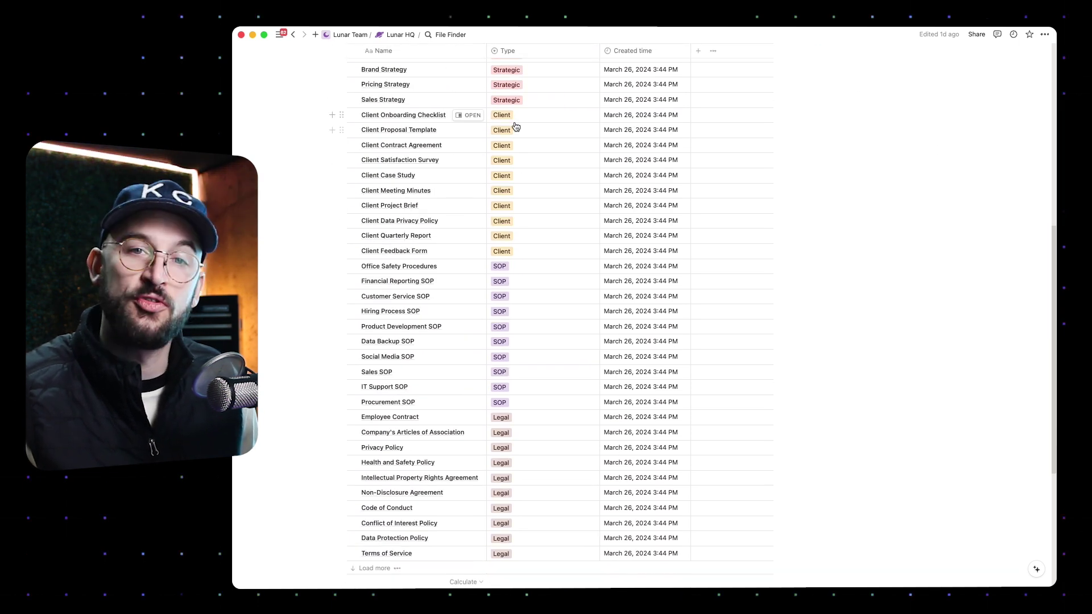
{"action": "scroll", "coordinate": [489, 119], "scroll_direction": "down", "scroll_amount": 2}
{"action": "scroll", "coordinate": [517, 363], "scroll_direction": "up", "scroll_amount": 8}
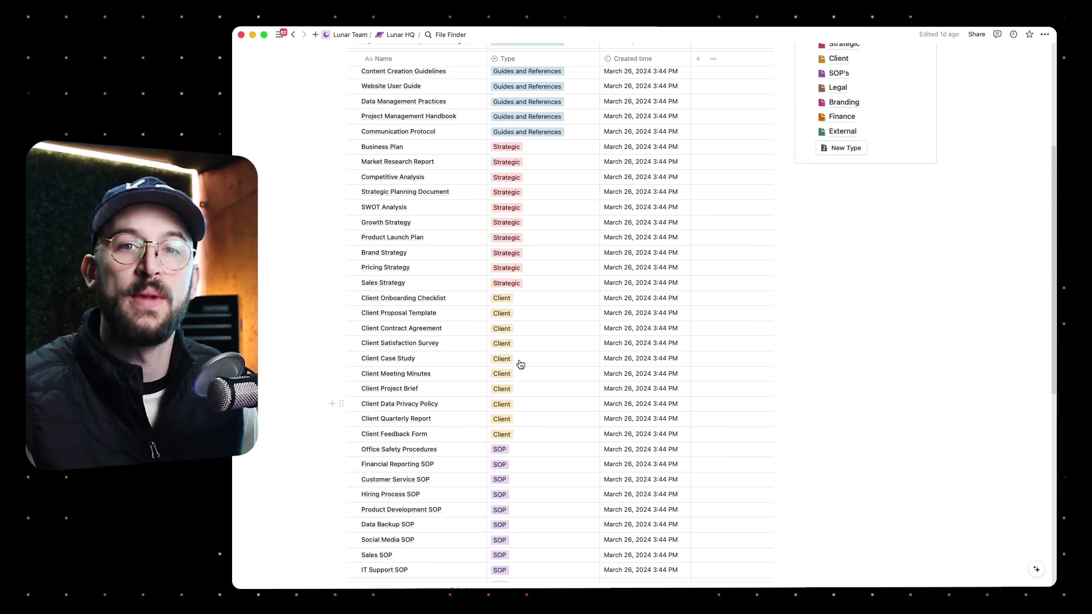
{"action": "scroll", "coordinate": [518, 351], "scroll_direction": "up", "scroll_amount": 3}
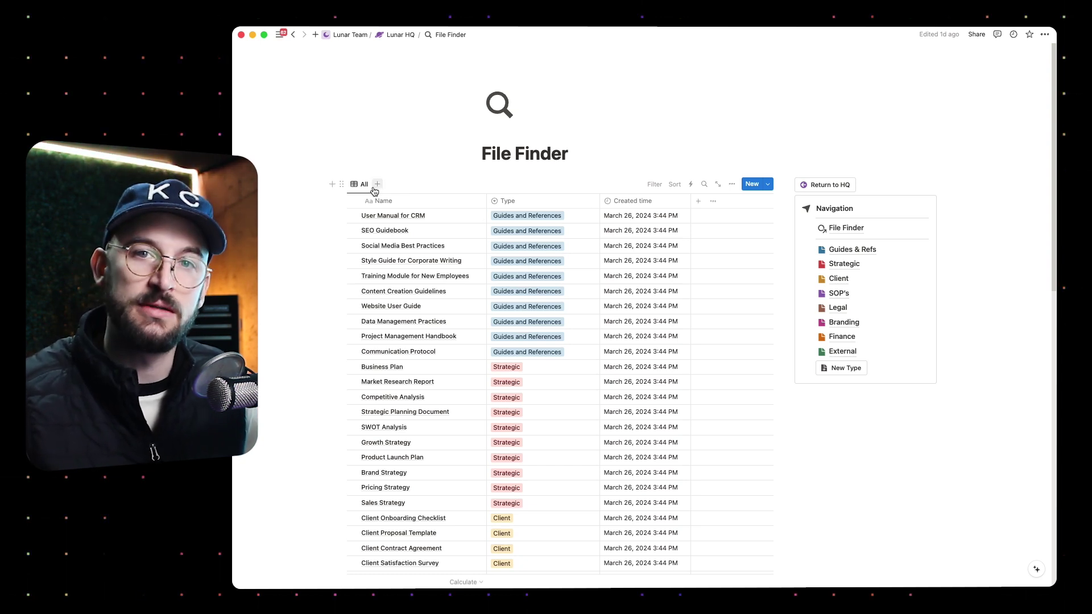
Browse the Strategic, SOP's, Legal and Branding pages, then view User Manual for CRM's Type choices.
{"action": "left_click", "coordinate": [847, 265]}
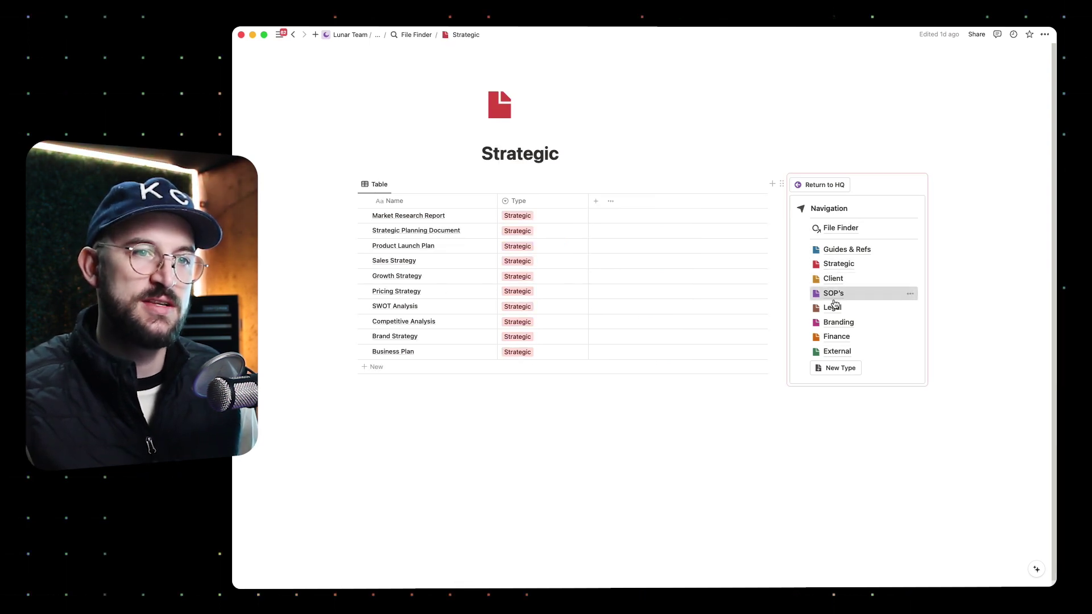
{"action": "left_click", "coordinate": [831, 294]}
{"action": "left_click", "coordinate": [825, 307]}
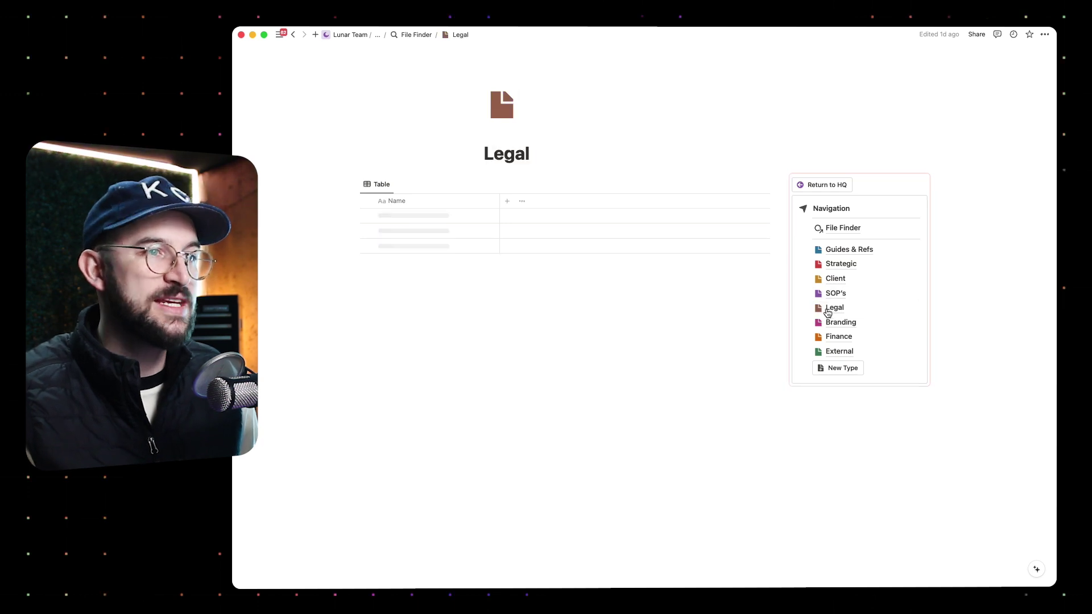
{"action": "left_click", "coordinate": [847, 321]}
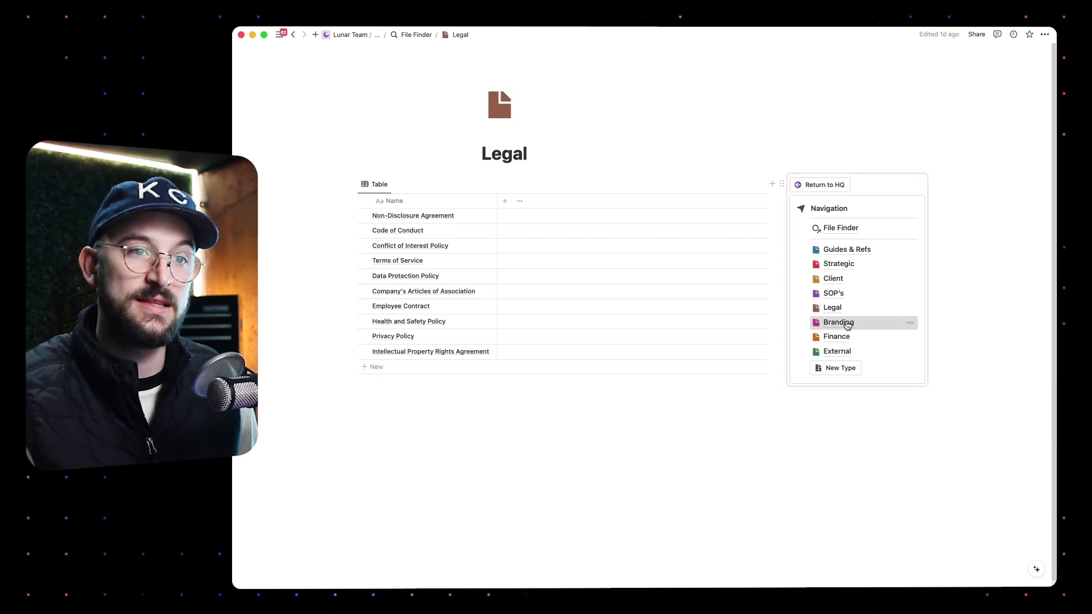
{"action": "left_click", "coordinate": [842, 226]}
{"action": "left_click", "coordinate": [560, 215]}
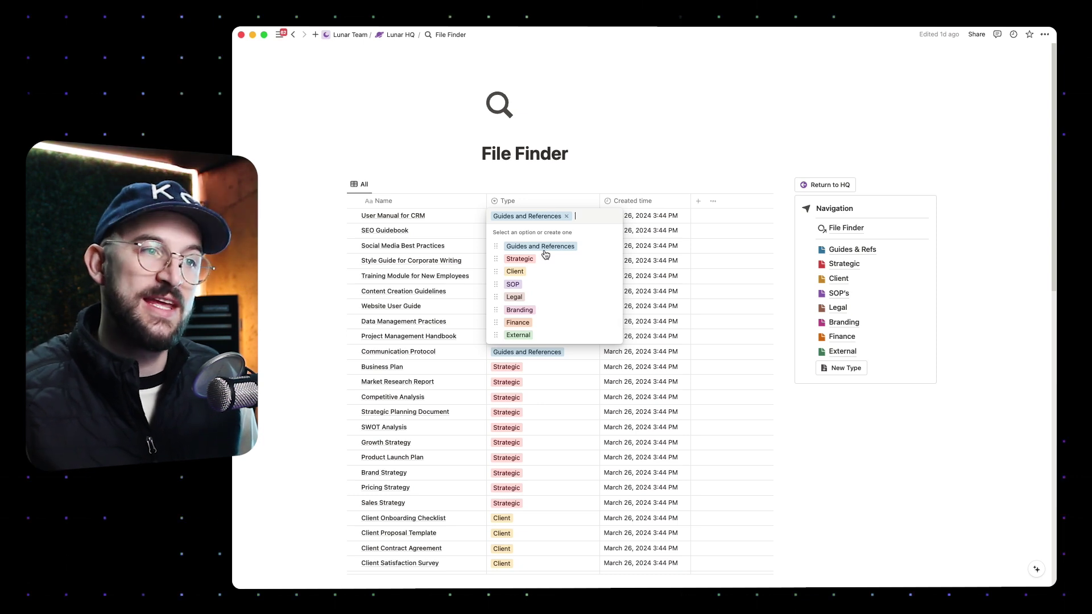
Dismiss the Type options and turn a 'MECE' block below the table into a Heading 1.
{"action": "left_click", "coordinate": [843, 233]}
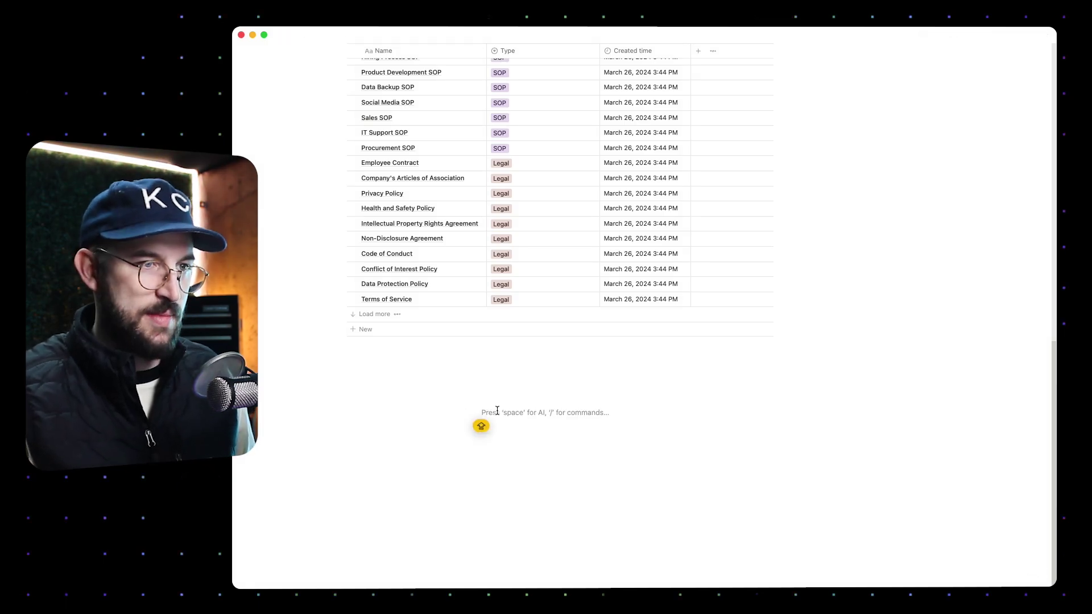
{"action": "type", "text": "MECE"}
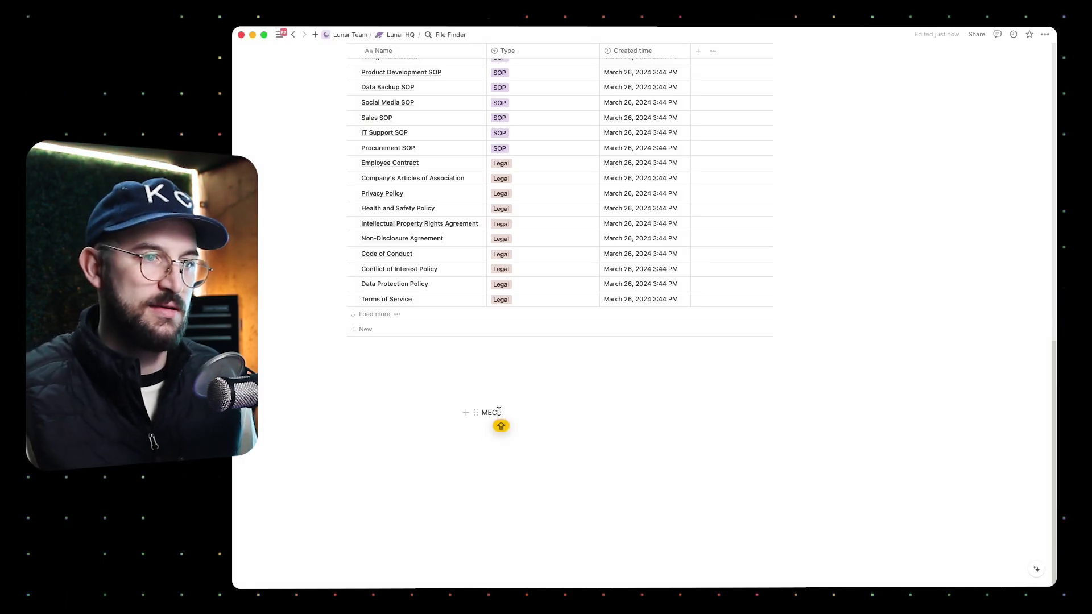
{"action": "type", "text": "/turn"}
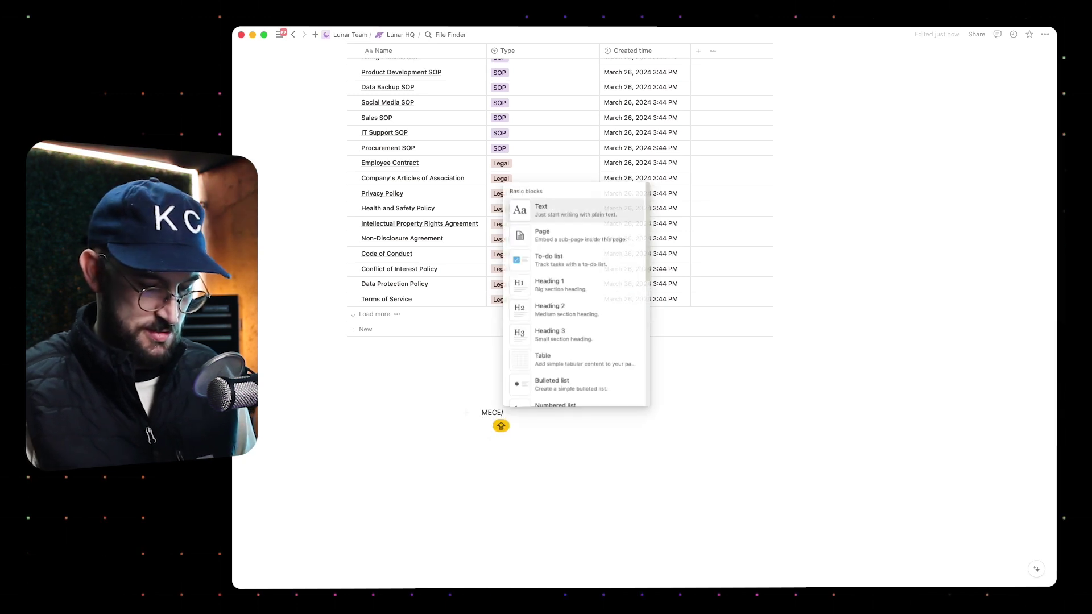
{"action": "key", "text": "Down"}
{"action": "key", "text": "Down"}
{"action": "key", "text": "Return"}
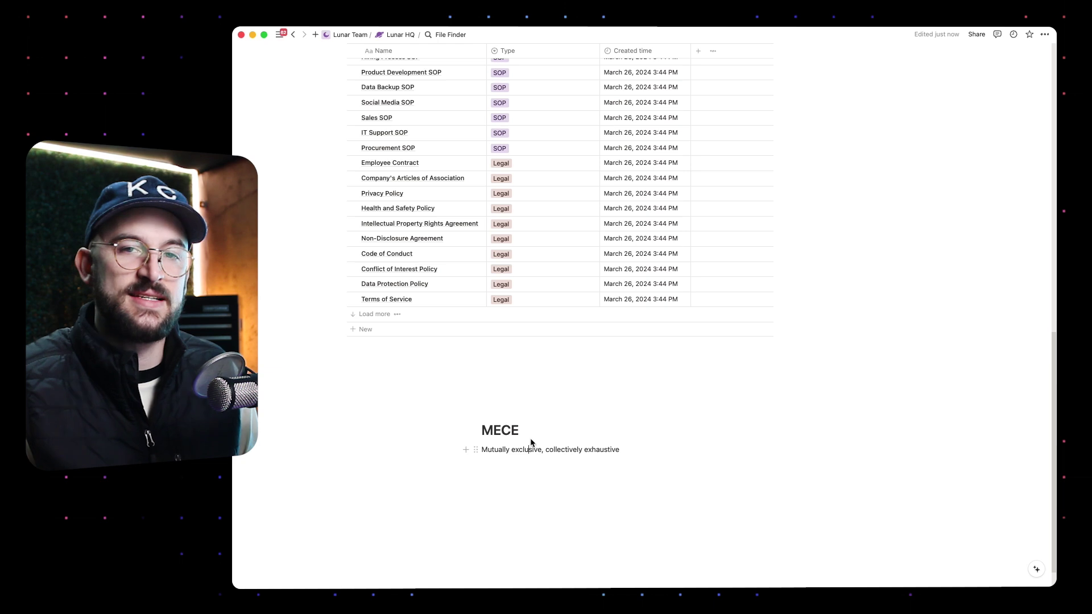
{"action": "scroll", "coordinate": [531, 443], "scroll_direction": "up", "scroll_amount": 10}
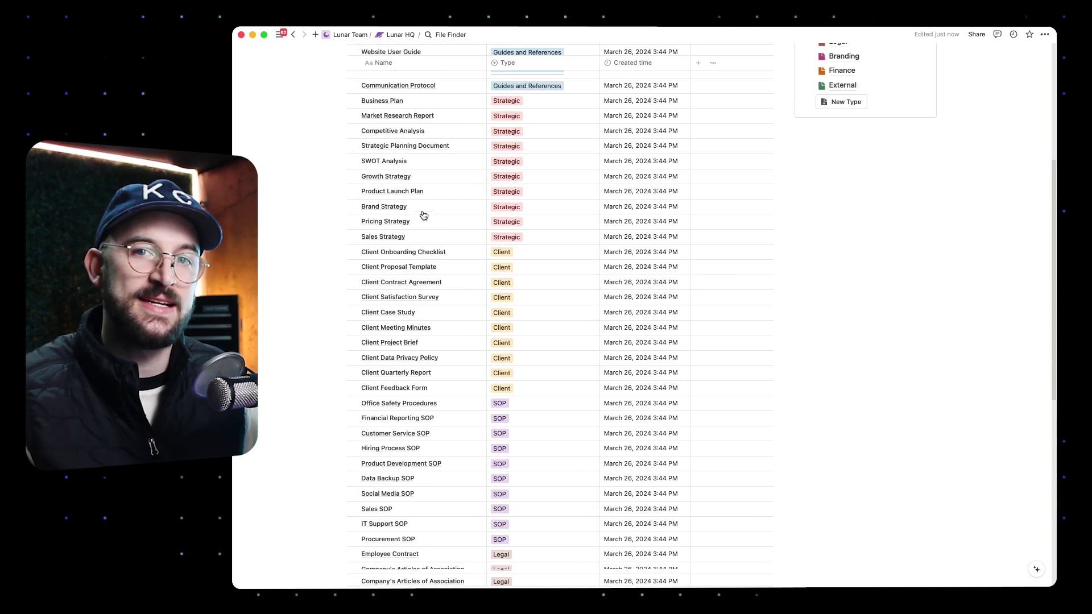
{"action": "scroll", "coordinate": [424, 215], "scroll_direction": "up", "scroll_amount": 6}
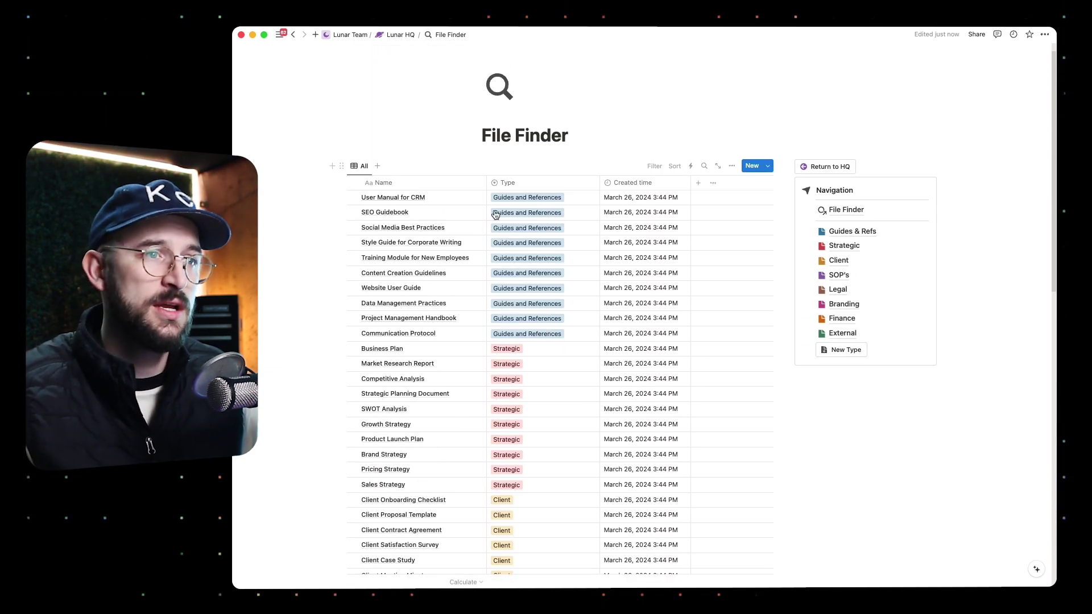
{"action": "left_click", "coordinate": [529, 197]}
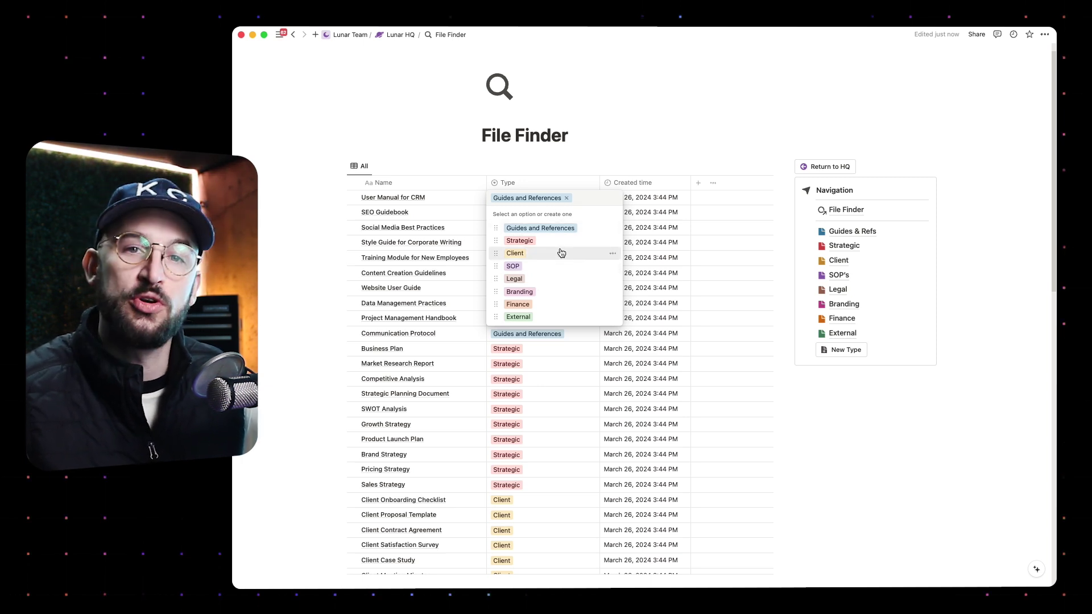
{"action": "key", "text": "Escape"}
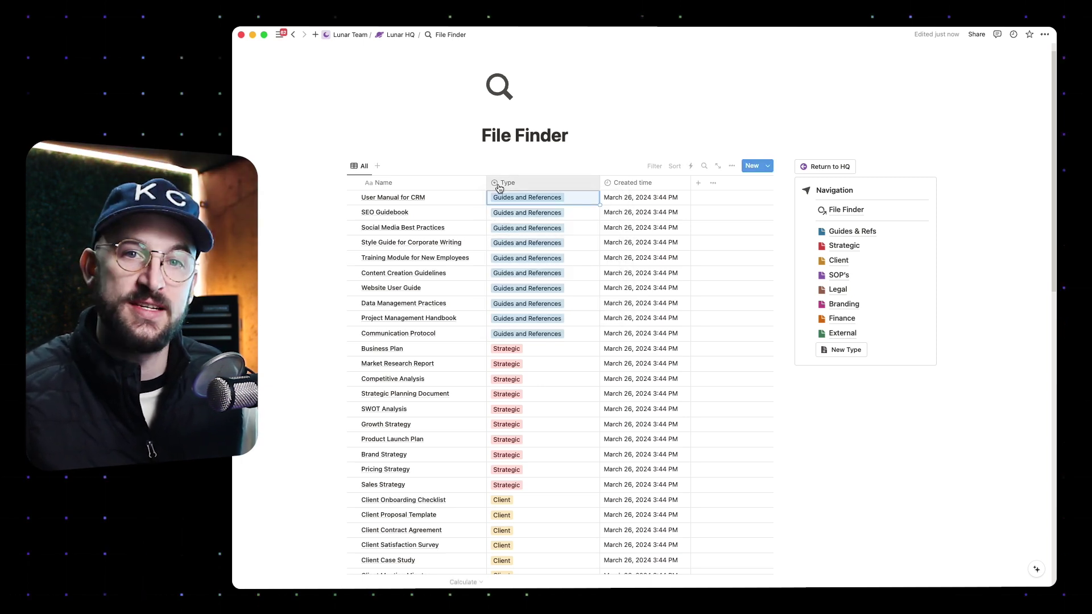
{"action": "left_click", "coordinate": [540, 197]}
{"action": "key", "text": "Escape"}
{"action": "scroll", "coordinate": [471, 304], "scroll_direction": "down", "scroll_amount": 5}
{"action": "scroll", "coordinate": [471, 304], "scroll_direction": "up", "scroll_amount": 5}
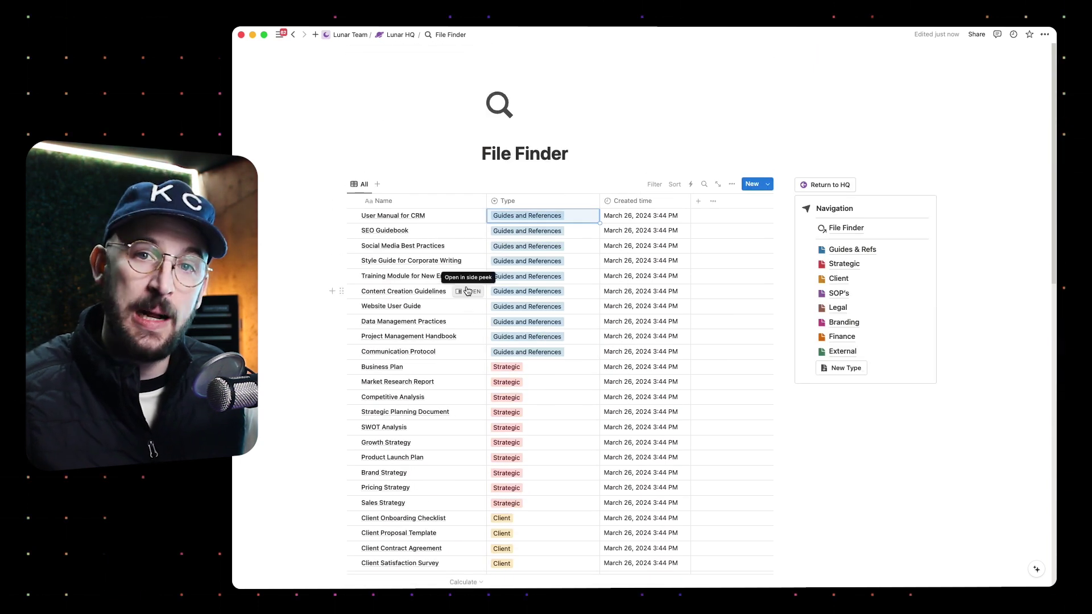
{"action": "left_click", "coordinate": [567, 155]}
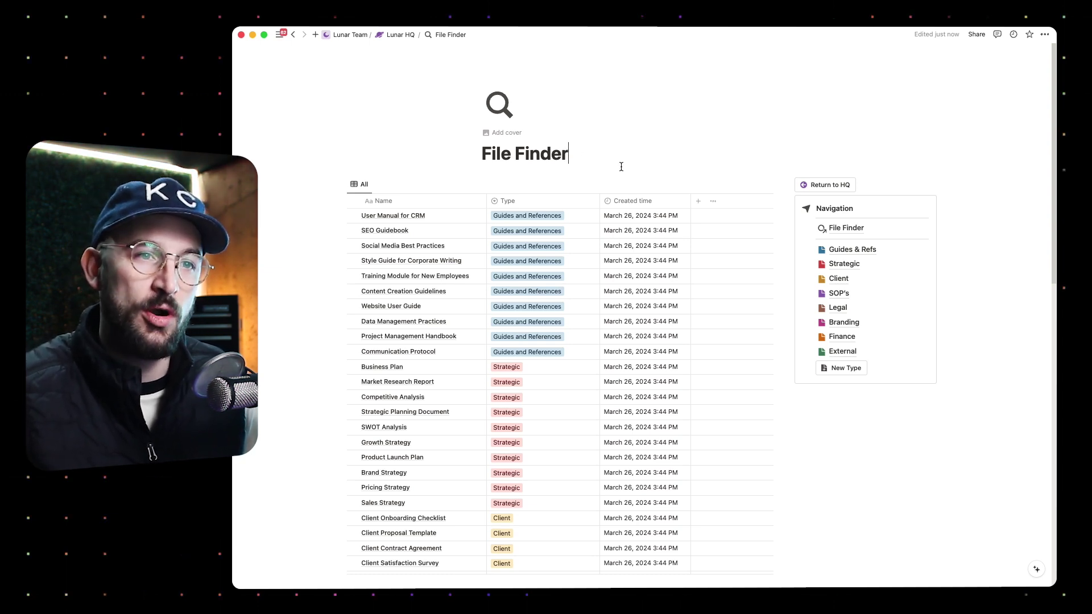
{"action": "mouse_move", "coordinate": [837, 253]}
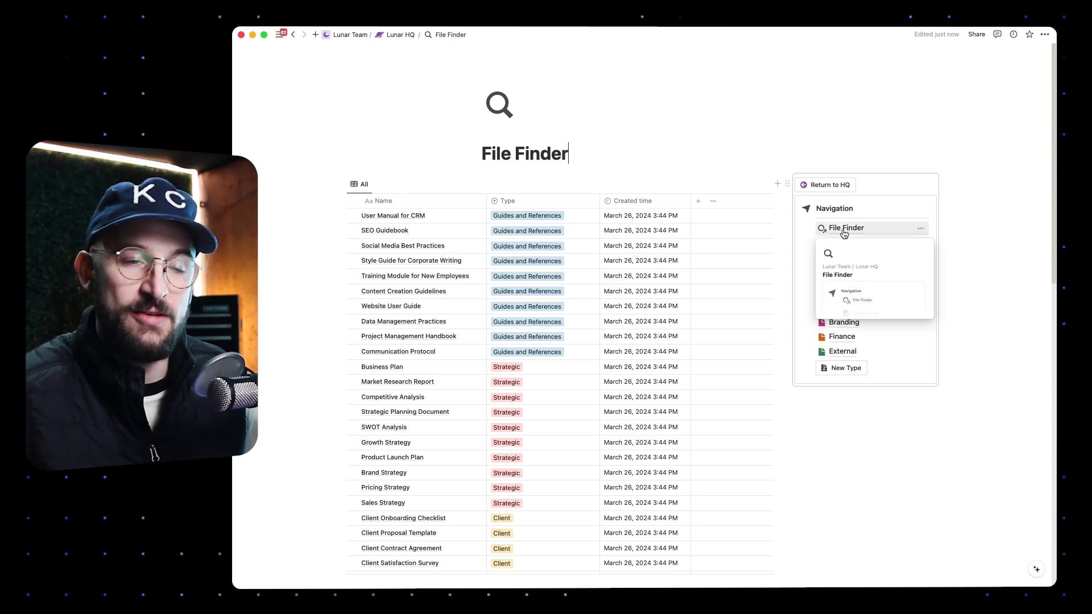
View the Legal page, return to File Finder, then go up to Lunar HQ via the breadcrumb.
{"action": "left_click", "coordinate": [838, 308]}
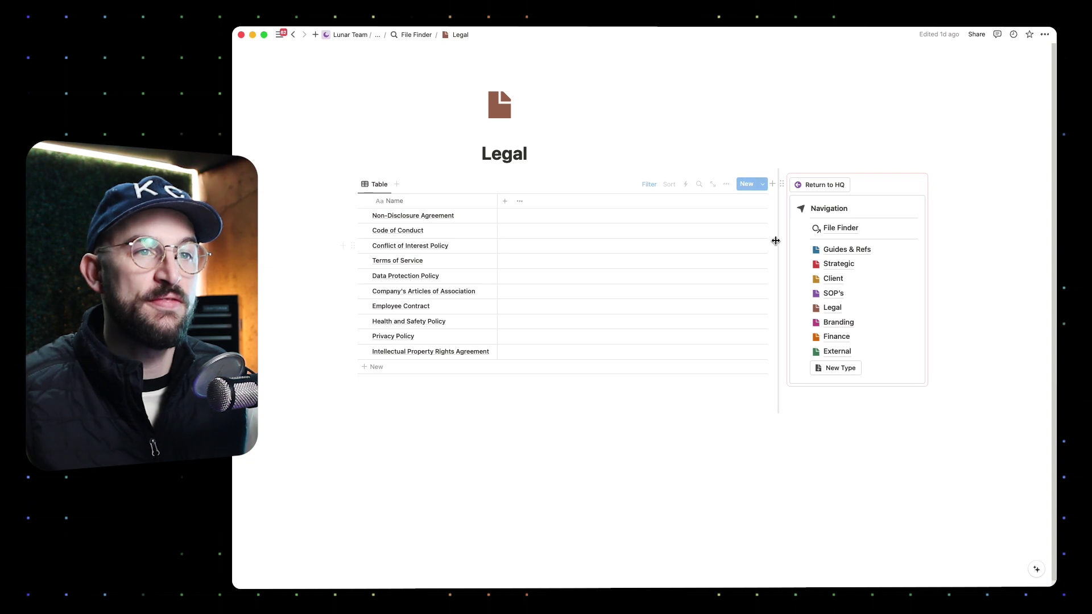
{"action": "left_click", "coordinate": [835, 229]}
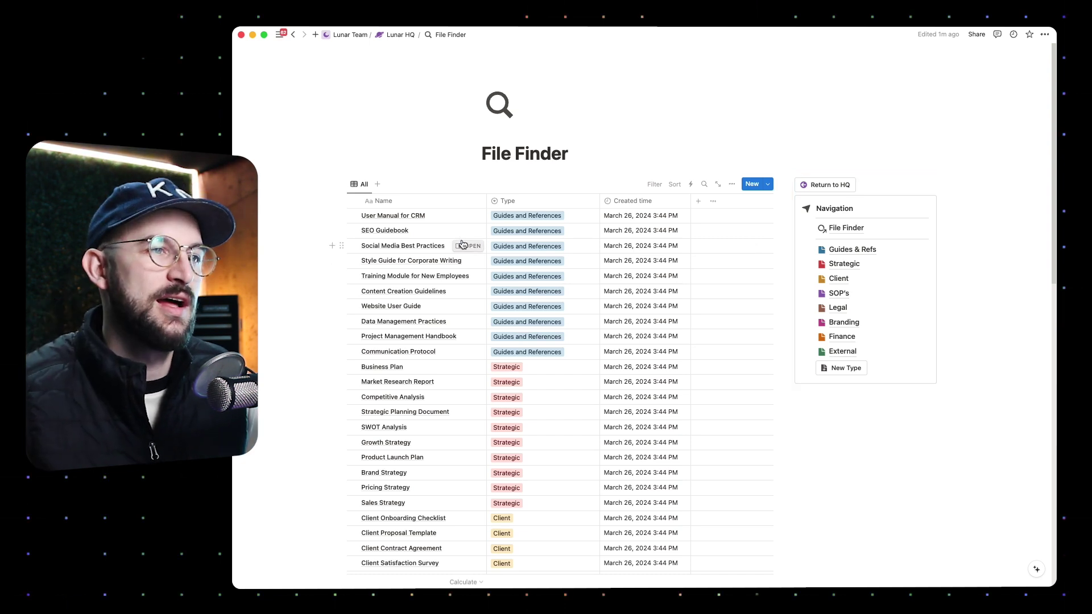
{"action": "left_click", "coordinate": [579, 152]}
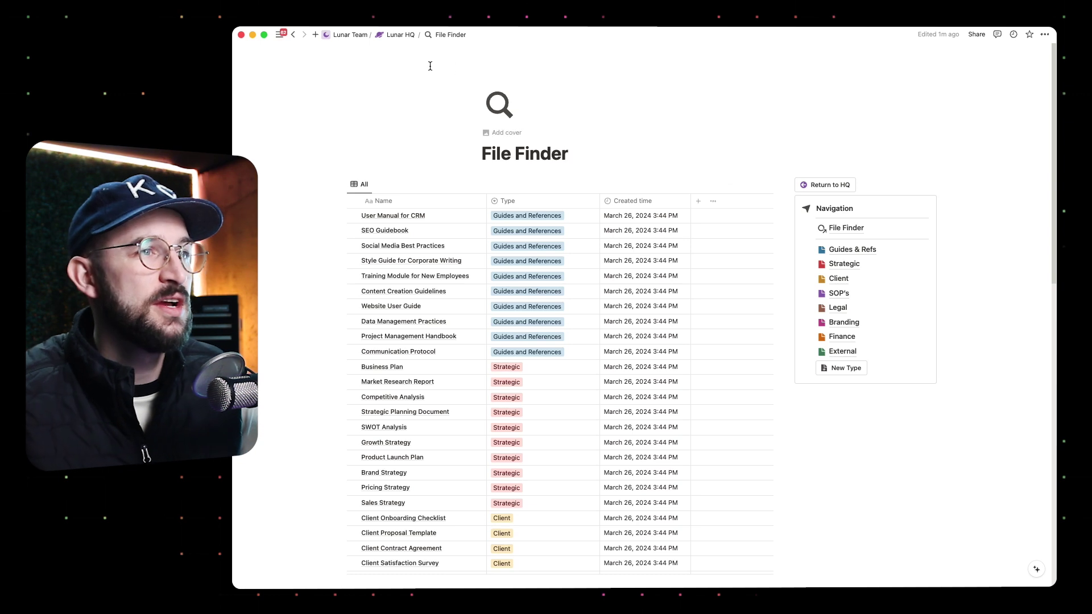
{"action": "left_click", "coordinate": [400, 35]}
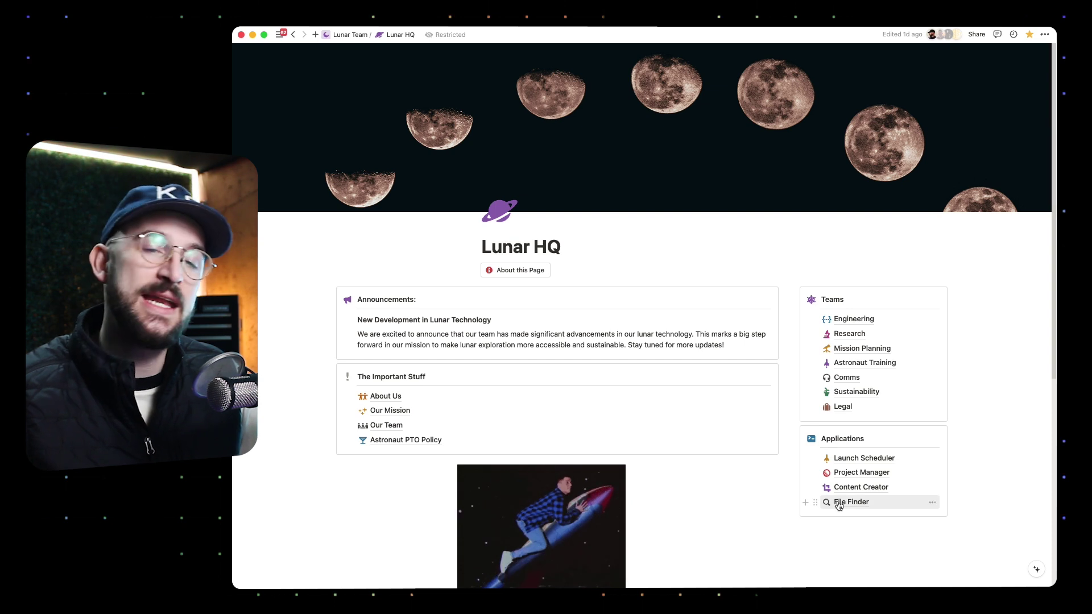
Reopen File Finder from the Lunar HQ Applications list and scroll down the page.
{"action": "mouse_move", "coordinate": [838, 504]}
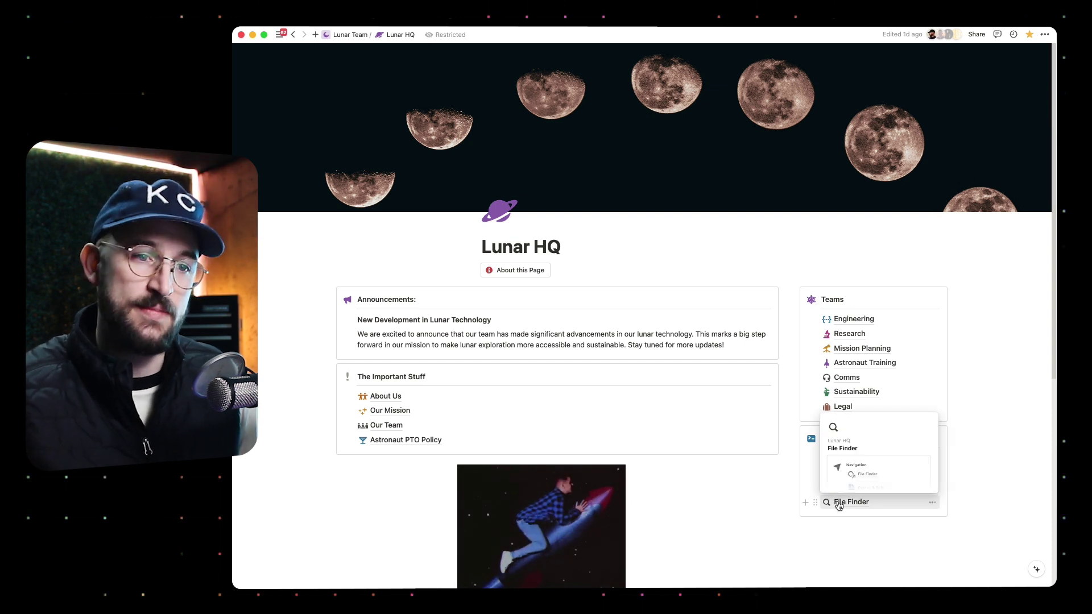
{"action": "left_click", "coordinate": [838, 504]}
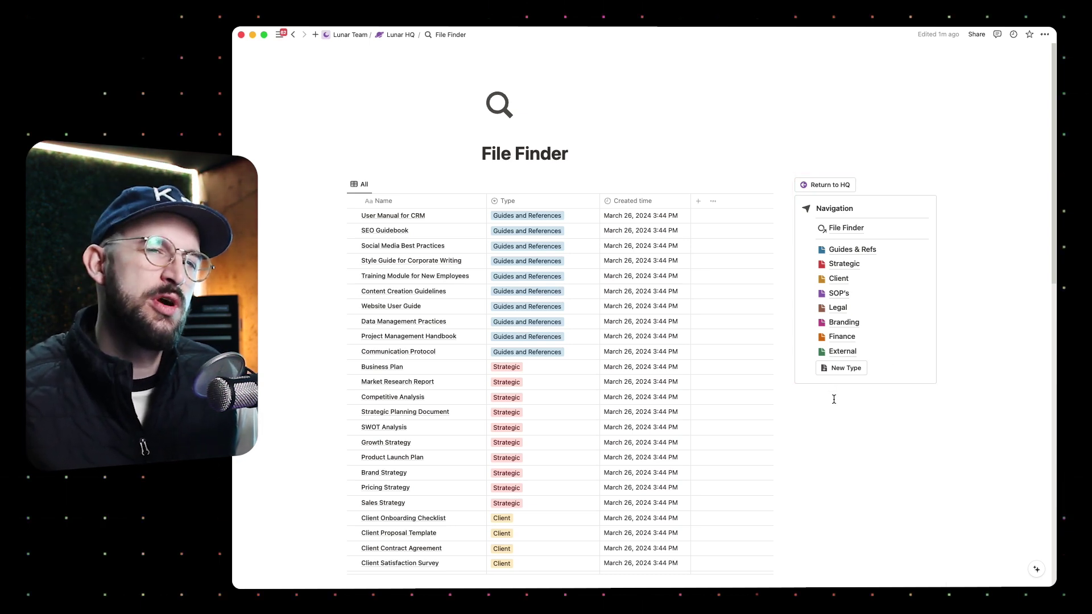
{"action": "scroll", "coordinate": [574, 385], "scroll_direction": "down", "scroll_amount": 15}
Select and deselect the MECE heading blocks, then view User Manual for CRM's Type options.
{"action": "left_click_drag", "start_coordinate": [393, 433], "coordinate": [550, 458]}
{"action": "left_click", "coordinate": [513, 471]}
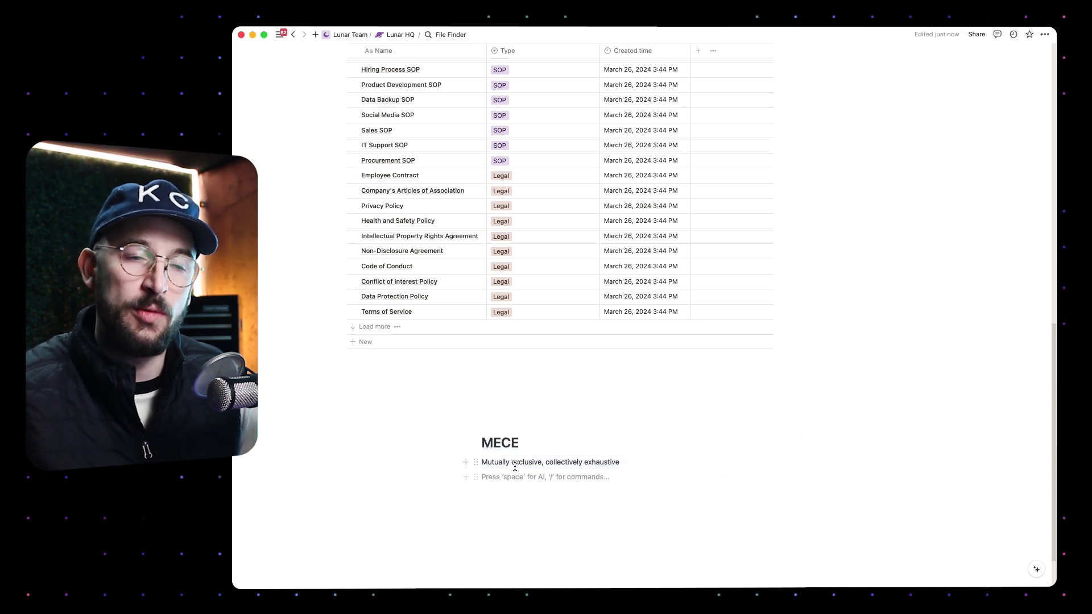
{"action": "scroll", "coordinate": [516, 463], "scroll_direction": "up", "scroll_amount": 10}
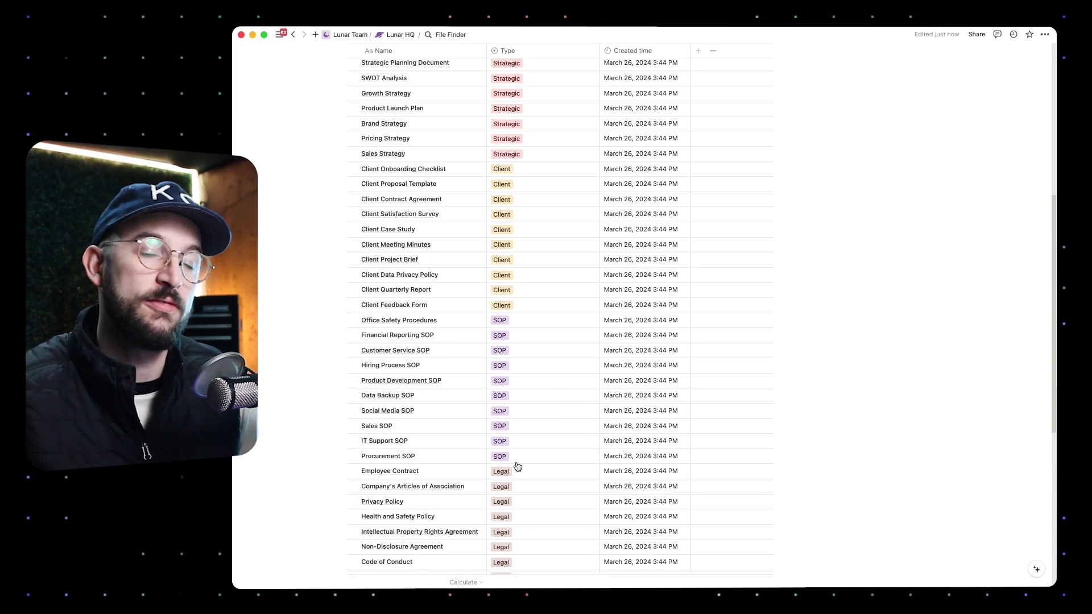
{"action": "scroll", "coordinate": [516, 463], "scroll_direction": "up", "scroll_amount": 5}
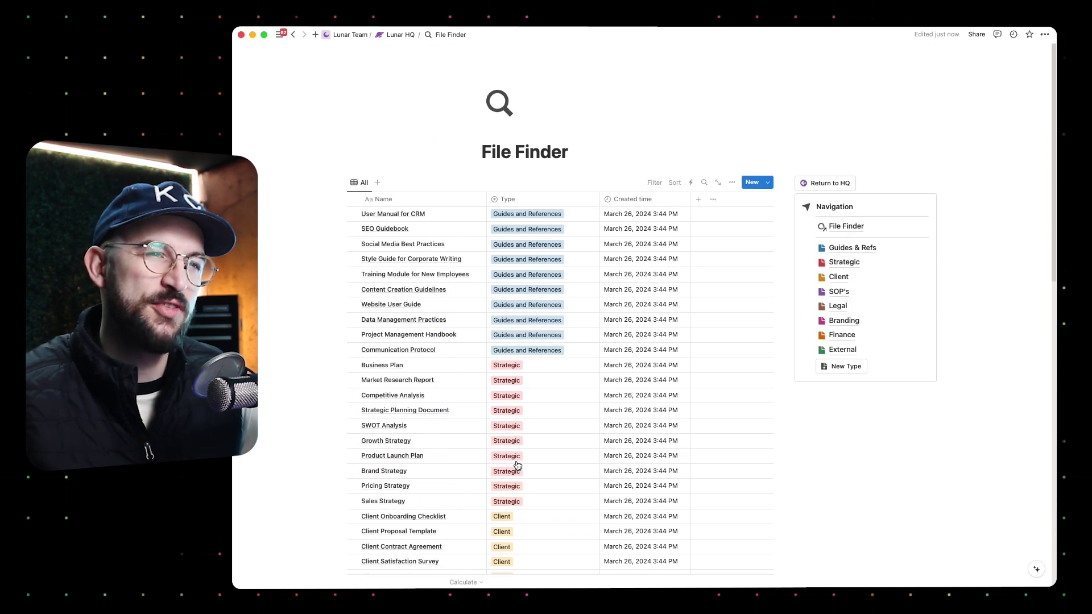
{"action": "left_click", "coordinate": [517, 213]}
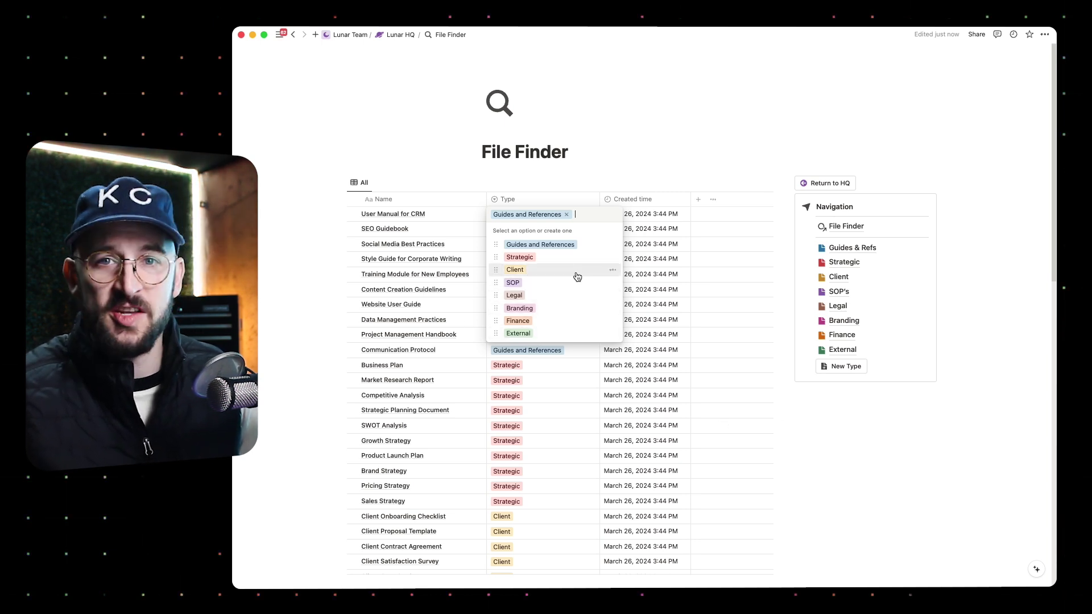
{"action": "left_click", "coordinate": [516, 183]}
Change the Type property to Multi-select.
{"action": "left_click", "coordinate": [521, 200]}
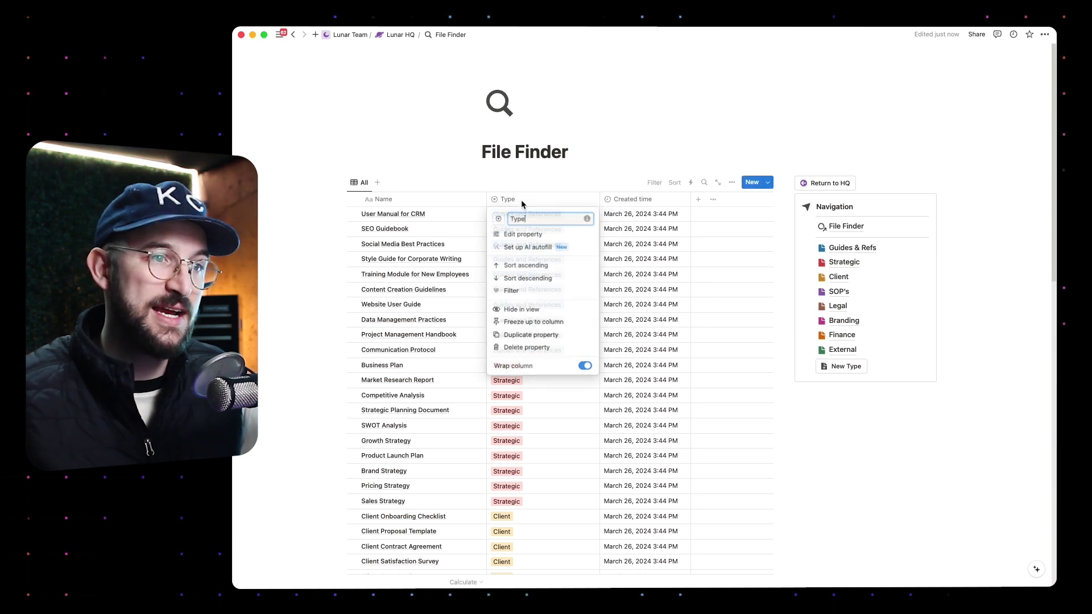
{"action": "left_click", "coordinate": [522, 233]}
{"action": "left_click", "coordinate": [684, 108]}
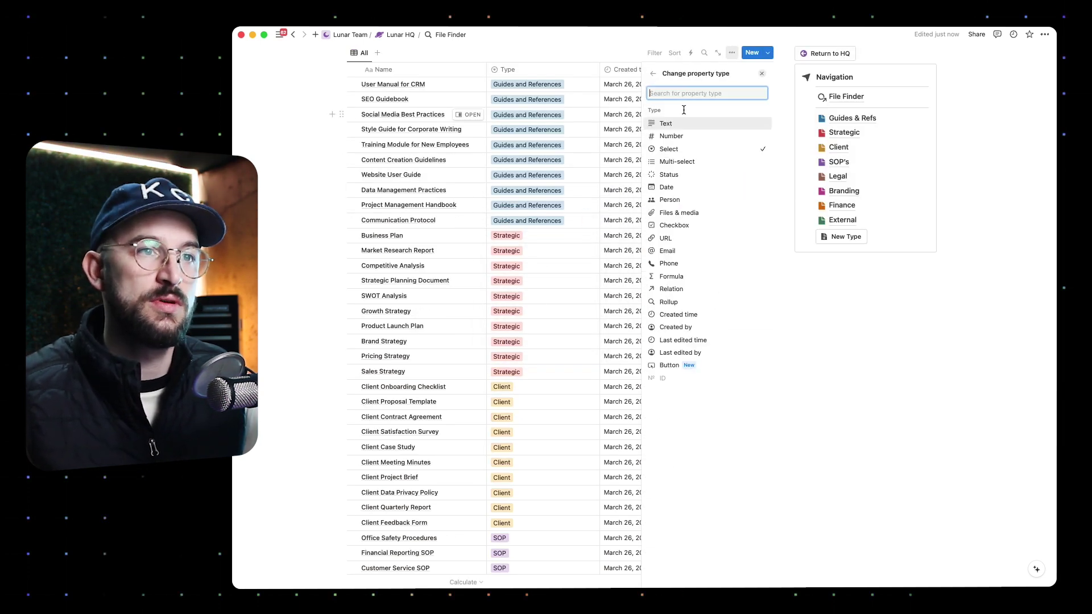
{"action": "left_click", "coordinate": [678, 162]}
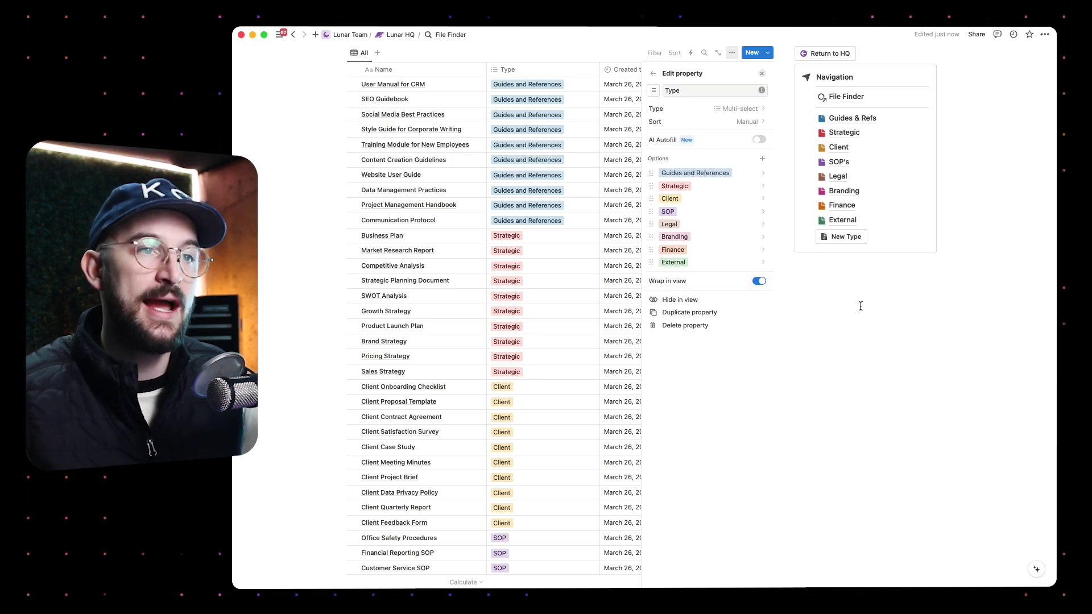
{"action": "left_click", "coordinate": [873, 317]}
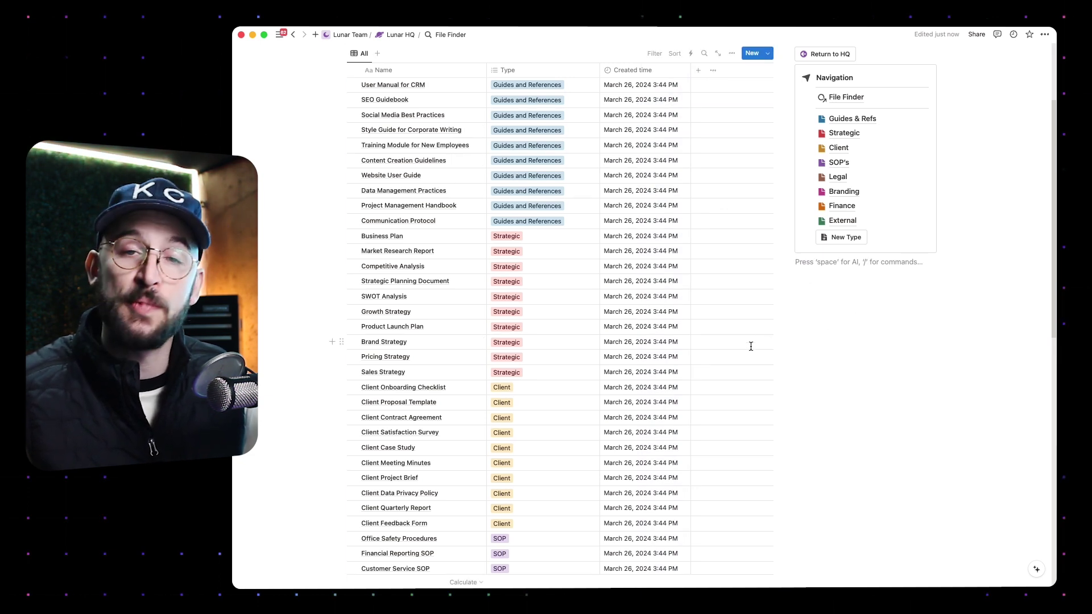
Add Client as a second Type on User Manual for CRM, then go to the Client page.
{"action": "scroll", "coordinate": [741, 338], "scroll_direction": "up", "scroll_amount": 3}
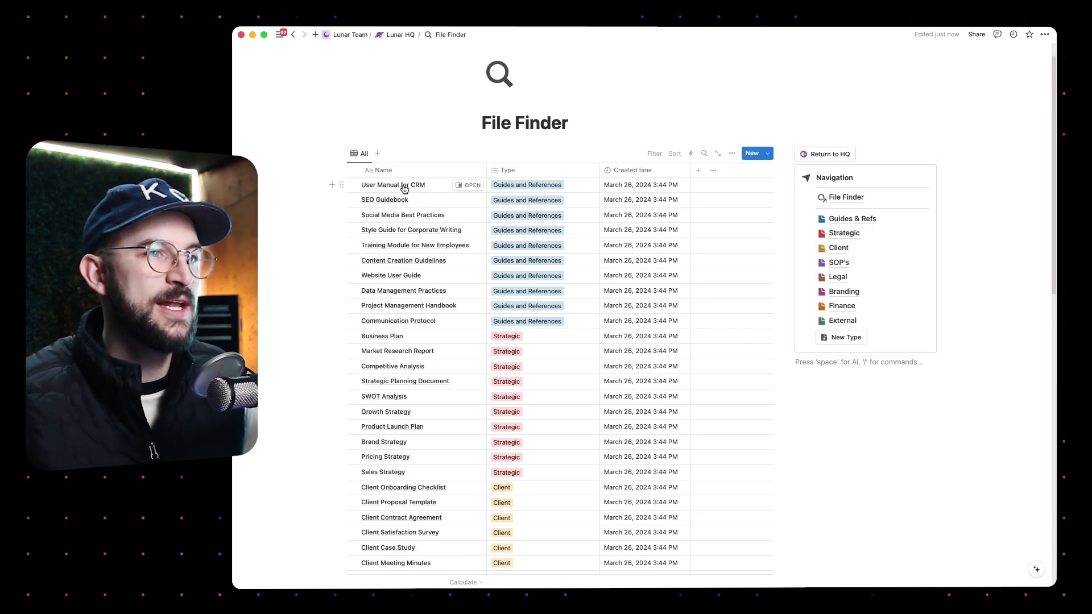
{"action": "left_click", "coordinate": [545, 187]}
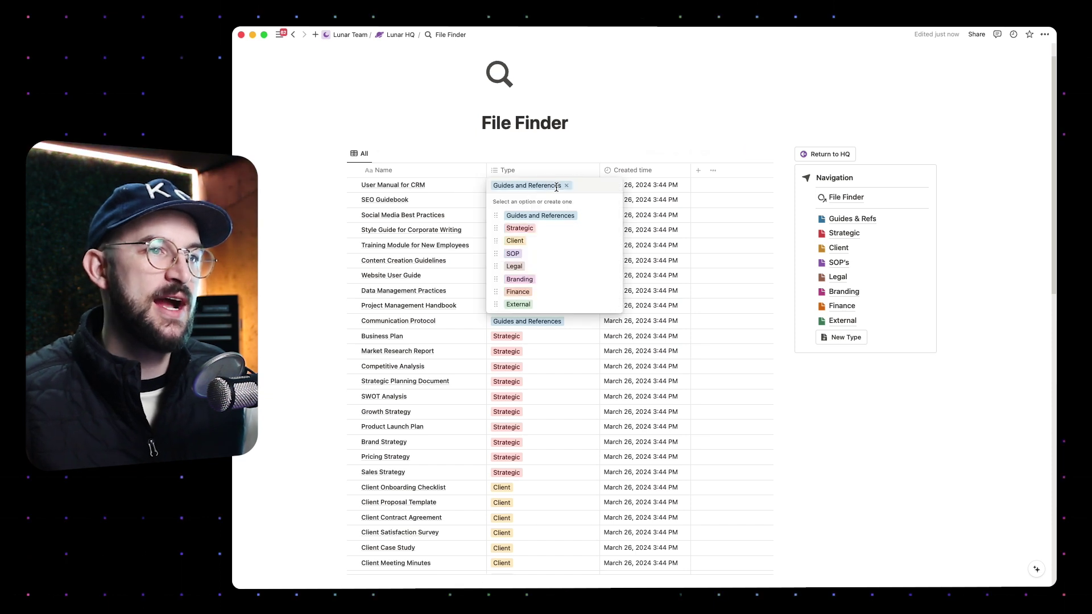
{"action": "left_click", "coordinate": [514, 240]}
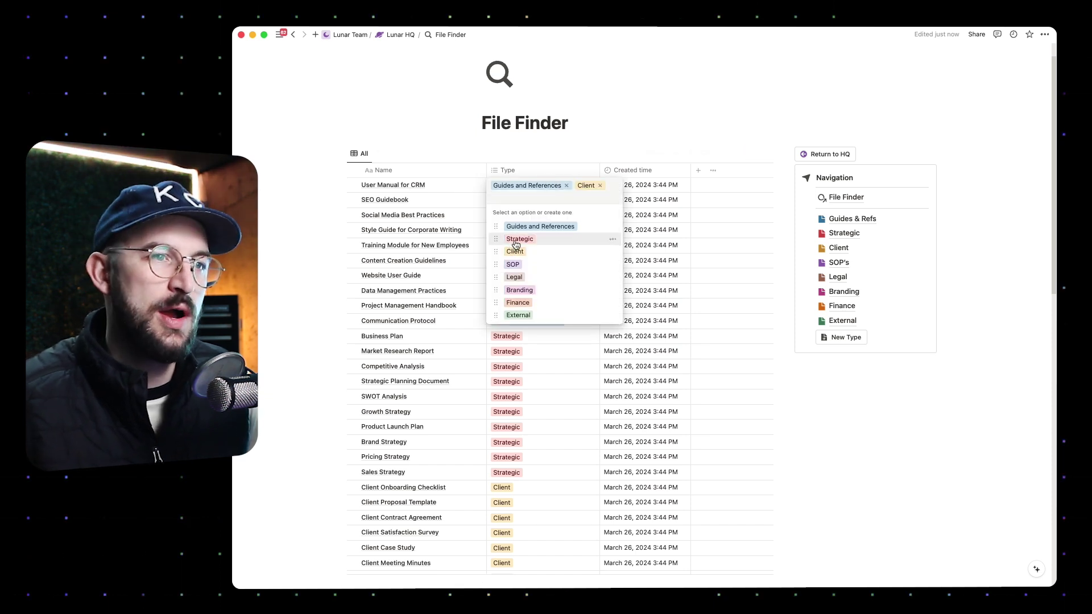
{"action": "left_click", "coordinate": [554, 146]}
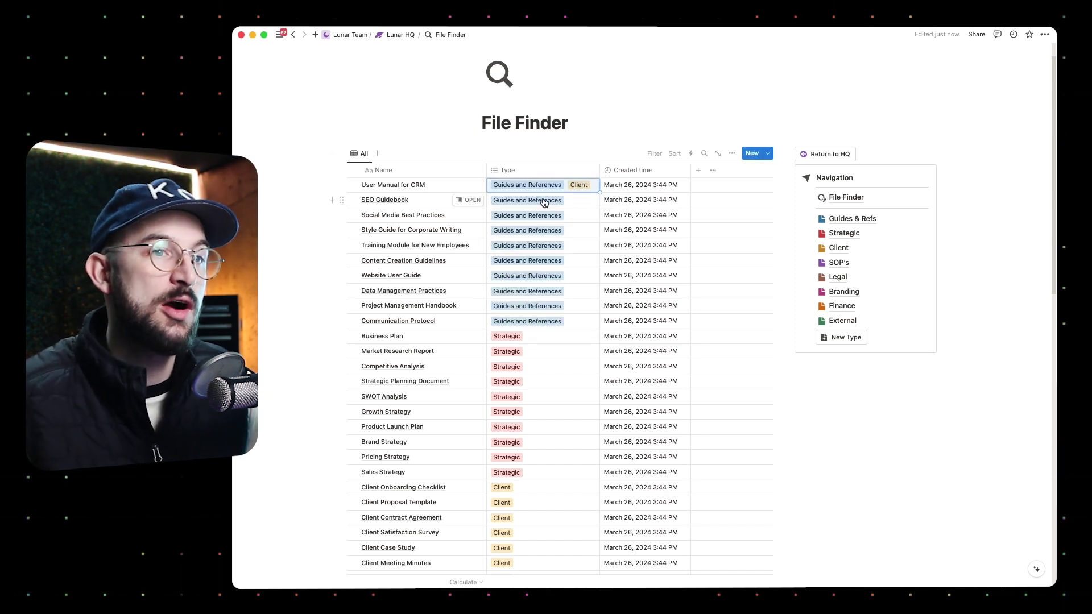
{"action": "left_click", "coordinate": [840, 250]}
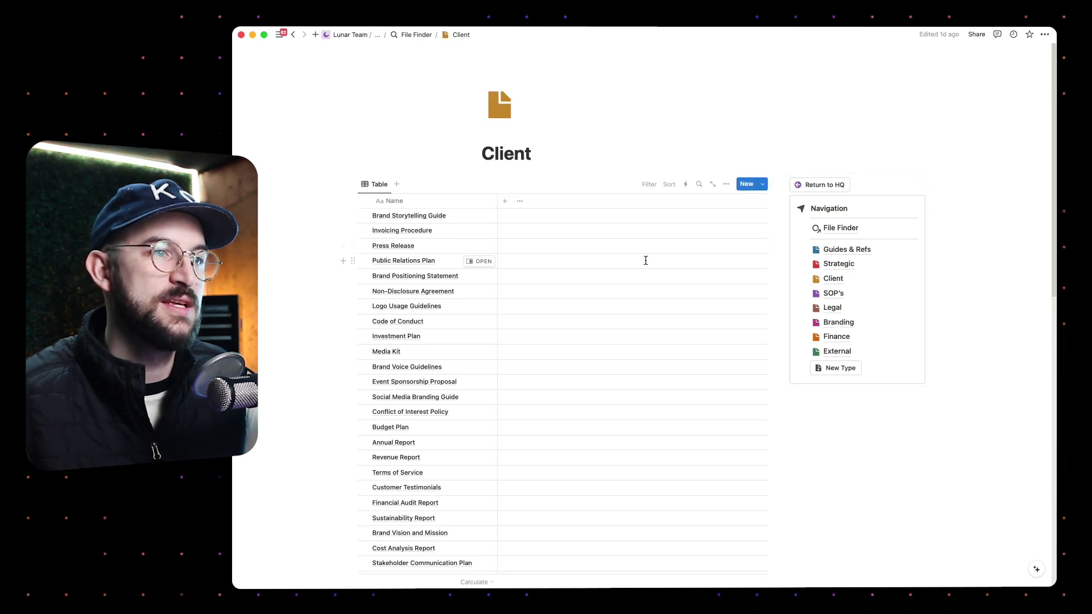
Filter the Client table to Type Client and save the filter for everyone.
{"action": "left_click", "coordinate": [648, 184]}
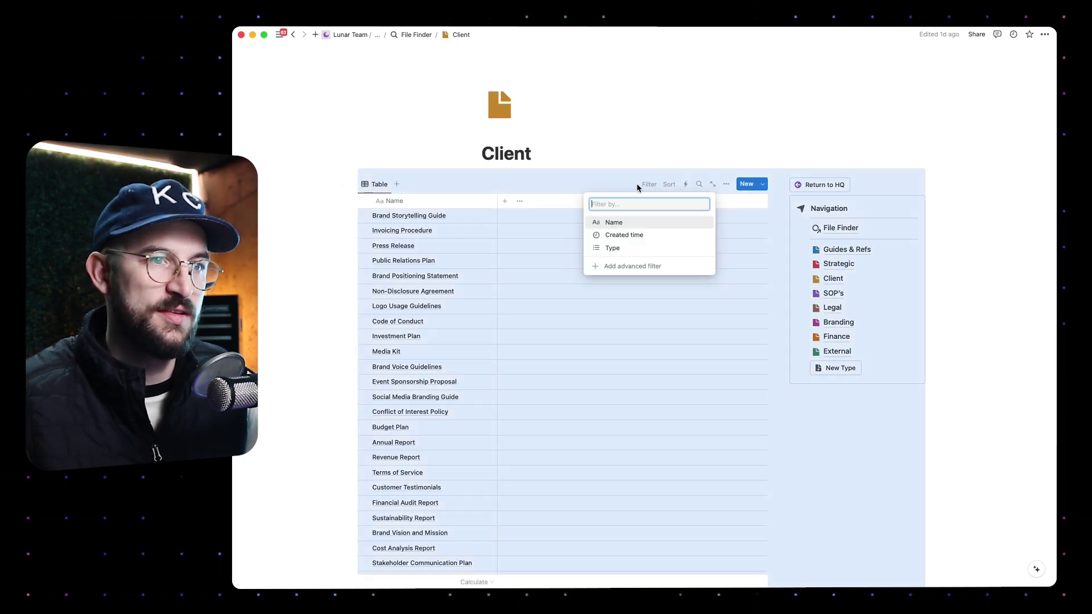
{"action": "left_click", "coordinate": [611, 245]}
{"action": "type", "text": "client"}
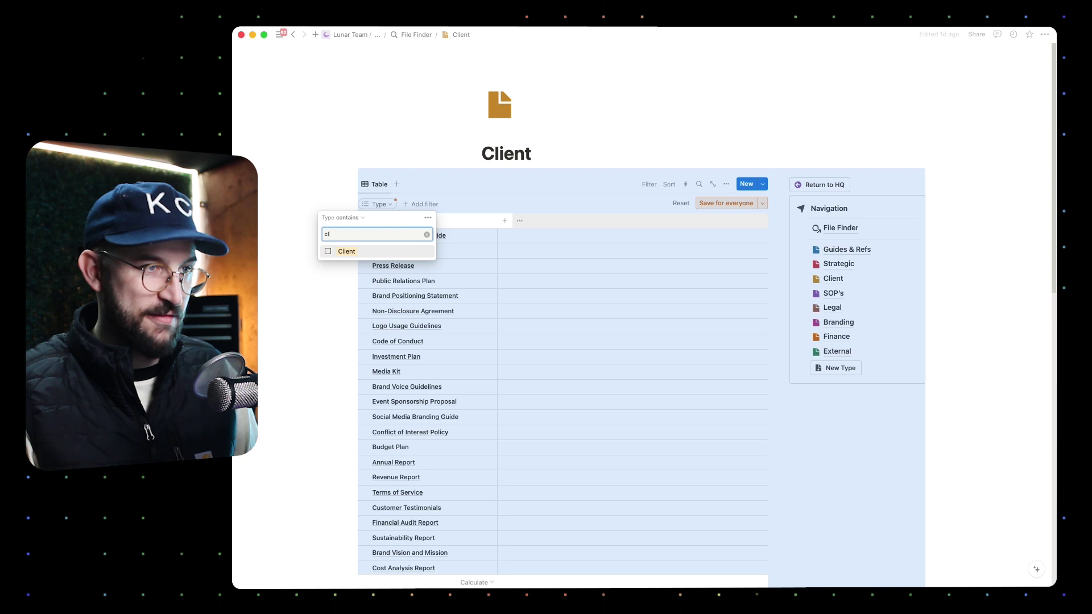
{"action": "left_click", "coordinate": [344, 252]}
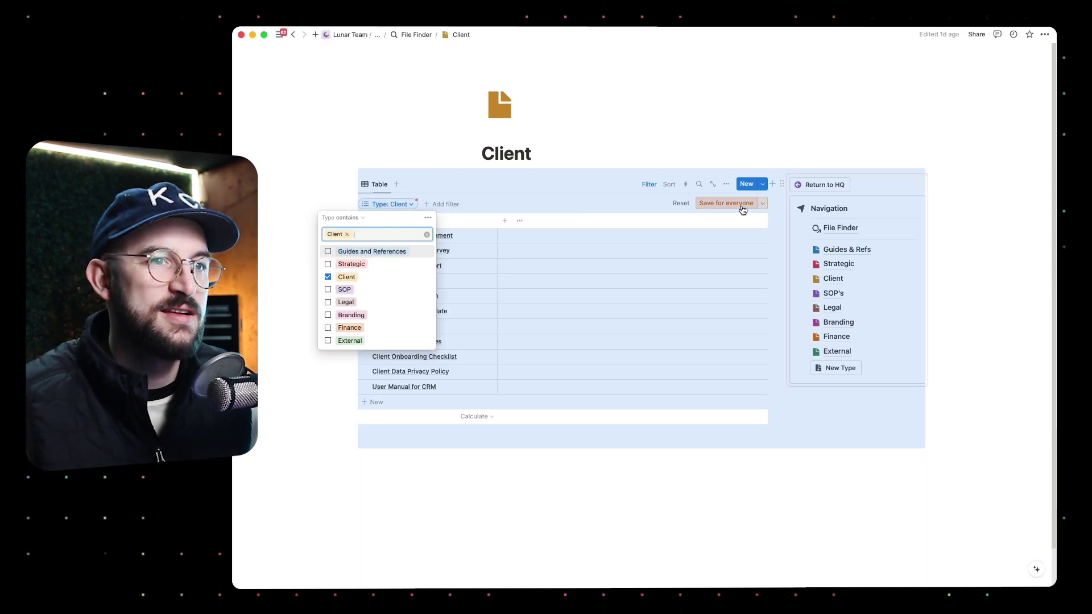
{"action": "left_click", "coordinate": [726, 203]}
{"action": "left_click", "coordinate": [603, 447]}
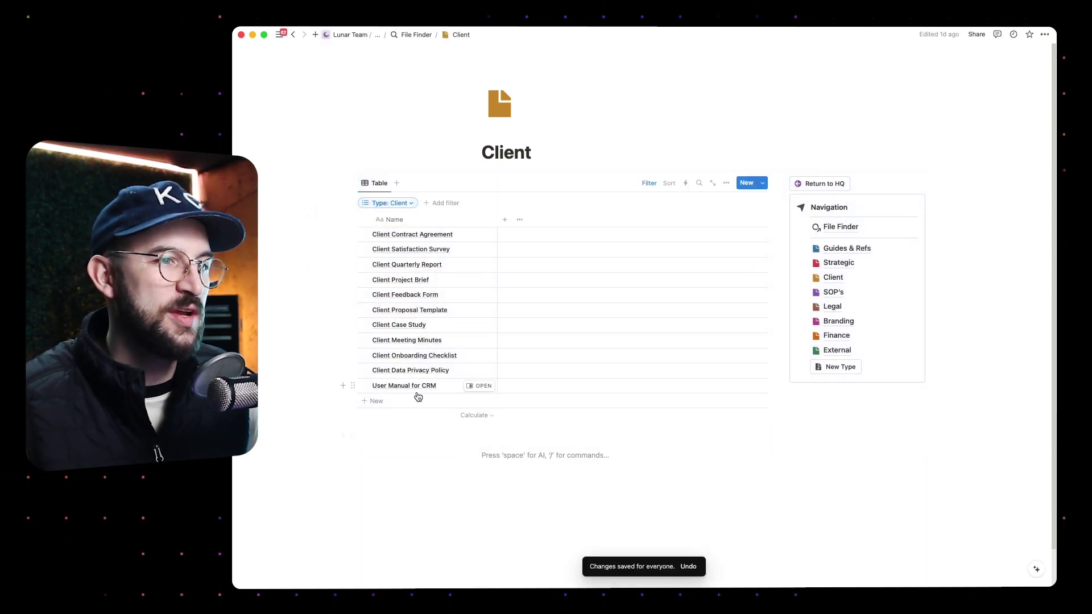
Make the Type property visible as a column in the Client table.
{"action": "left_click", "coordinate": [726, 182]}
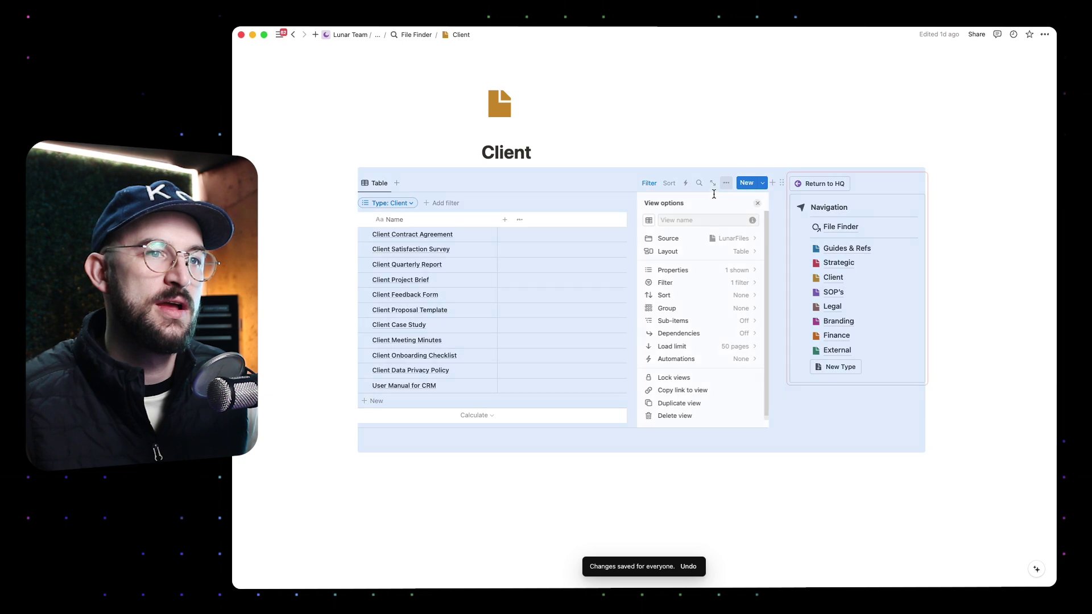
{"action": "left_click", "coordinate": [685, 269]}
{"action": "left_click", "coordinate": [747, 283]}
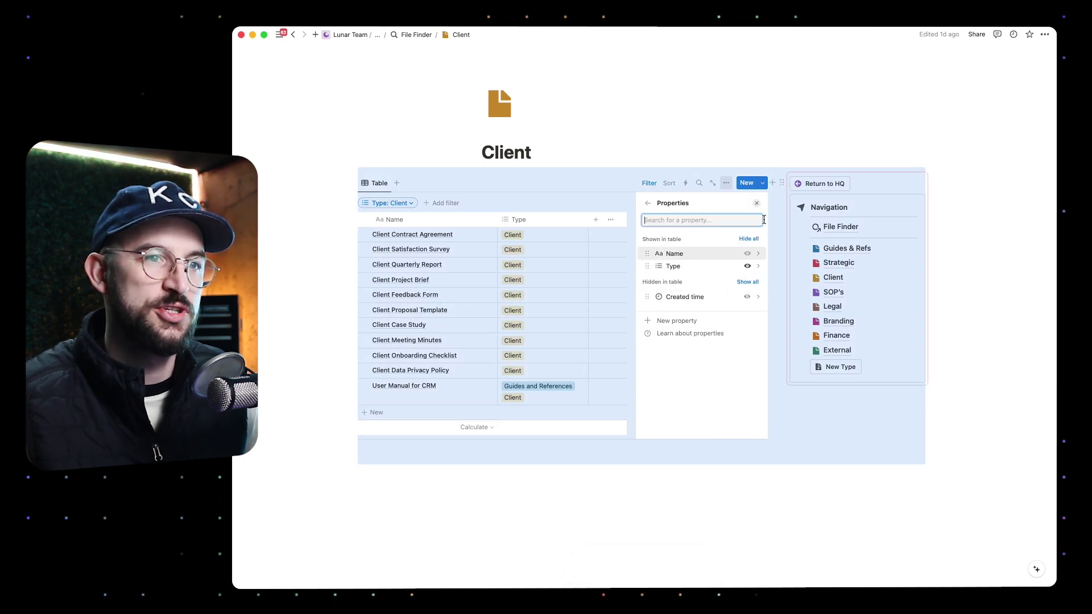
{"action": "left_click", "coordinate": [758, 203]}
{"action": "left_click", "coordinate": [578, 430]}
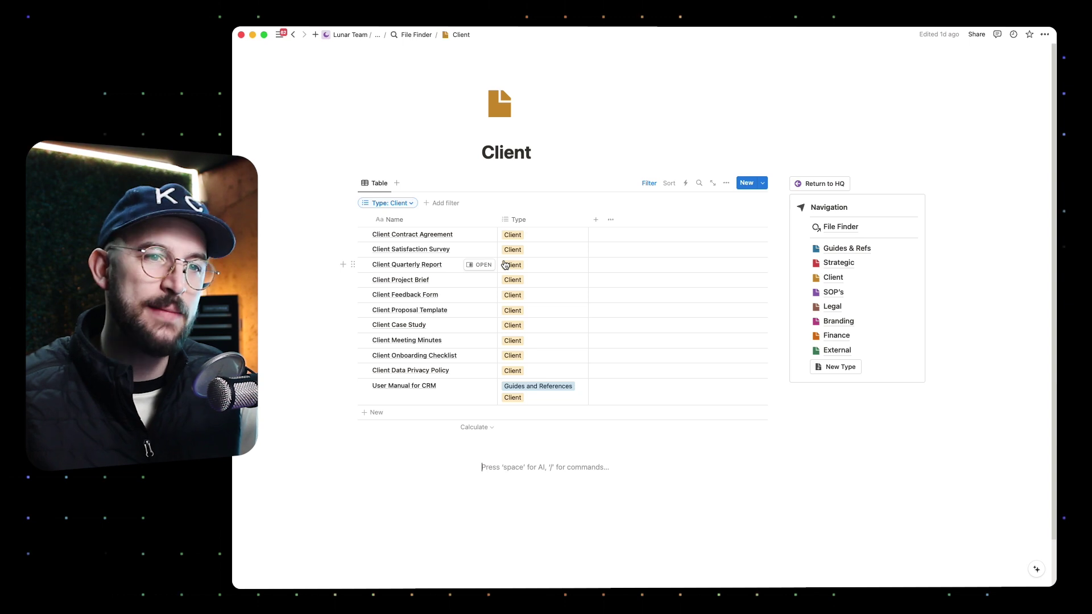
Return to File Finder, scroll through the full table, then go back to Lunar HQ.
{"action": "left_click", "coordinate": [851, 225]}
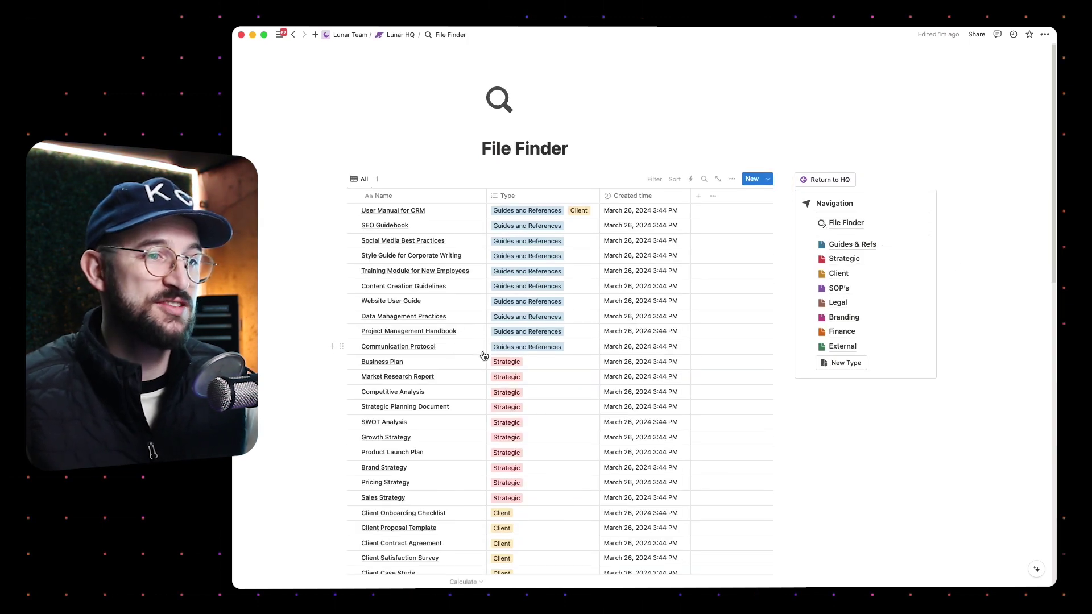
{"action": "scroll", "coordinate": [484, 356], "scroll_direction": "down", "scroll_amount": 2}
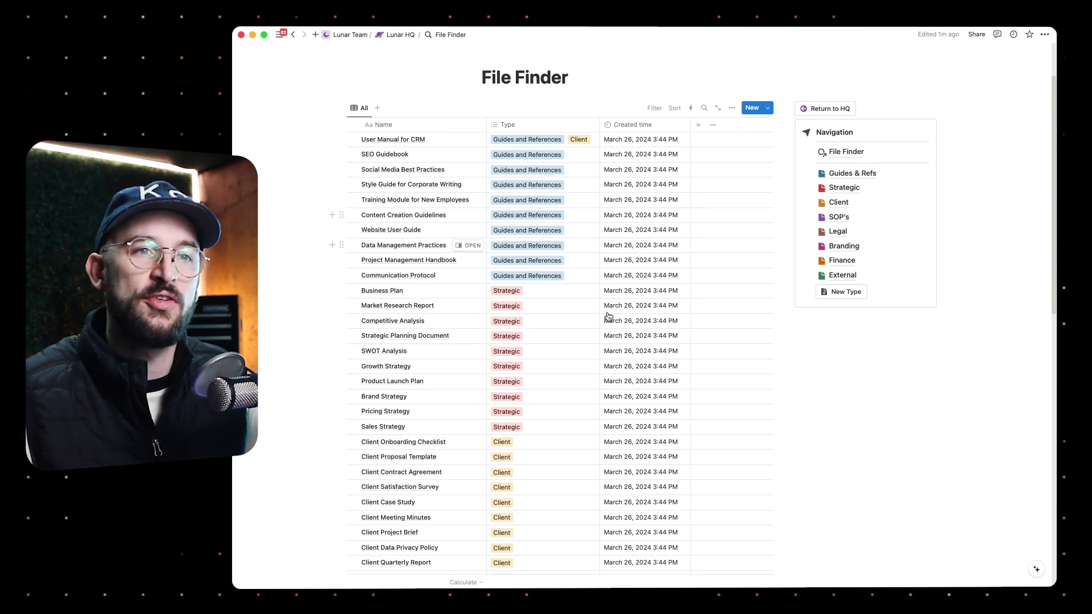
{"action": "scroll", "coordinate": [642, 313], "scroll_direction": "up", "scroll_amount": 2}
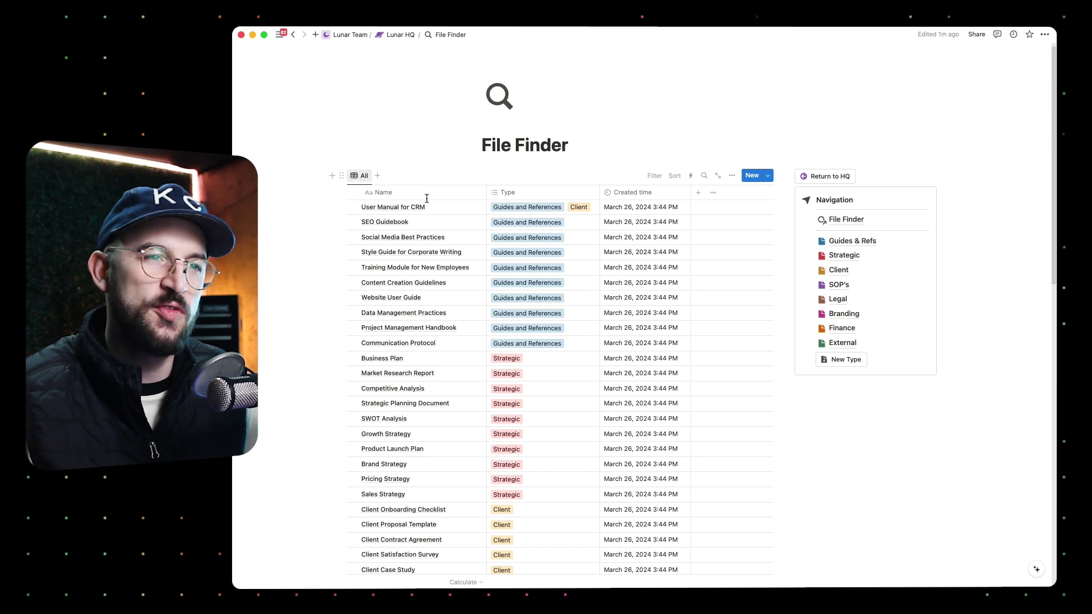
{"action": "left_click", "coordinate": [401, 34]}
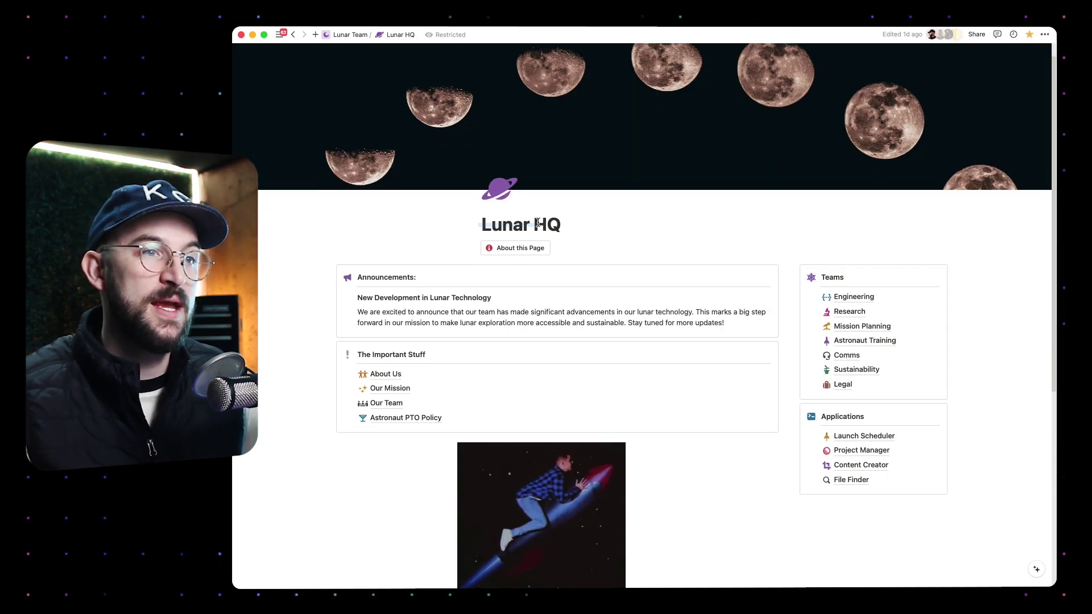
{"action": "scroll", "coordinate": [553, 217], "scroll_direction": "down", "scroll_amount": 3}
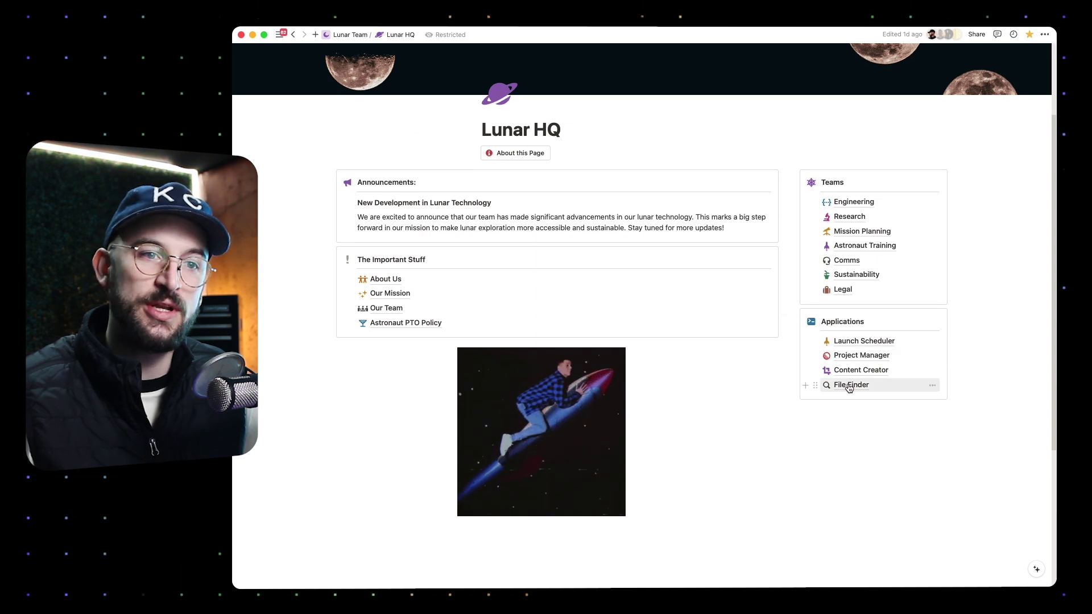
{"action": "mouse_move", "coordinate": [865, 390]}
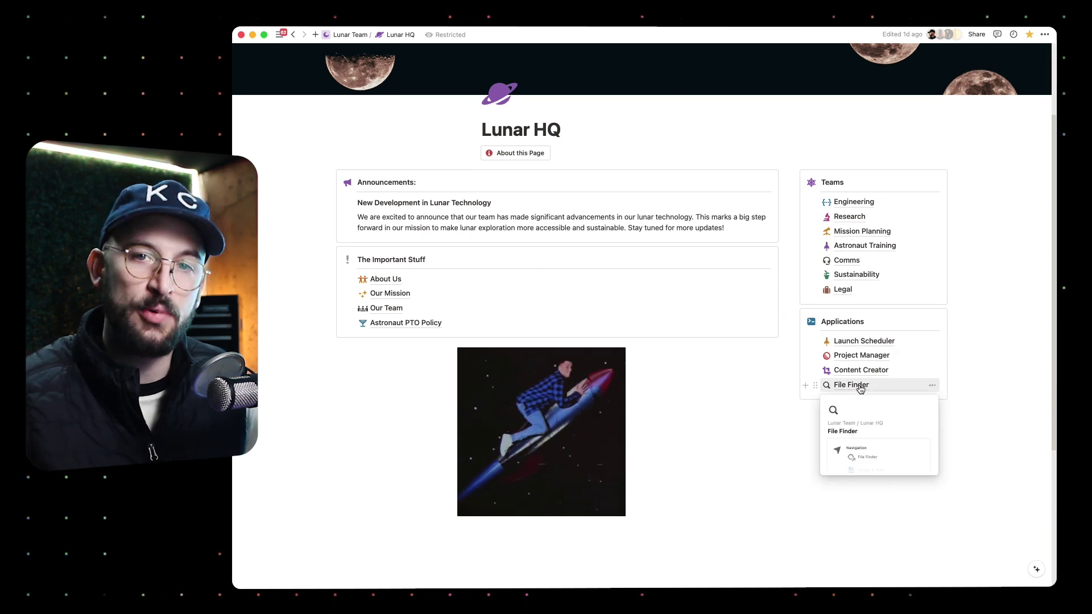
{"action": "left_click", "coordinate": [859, 386]}
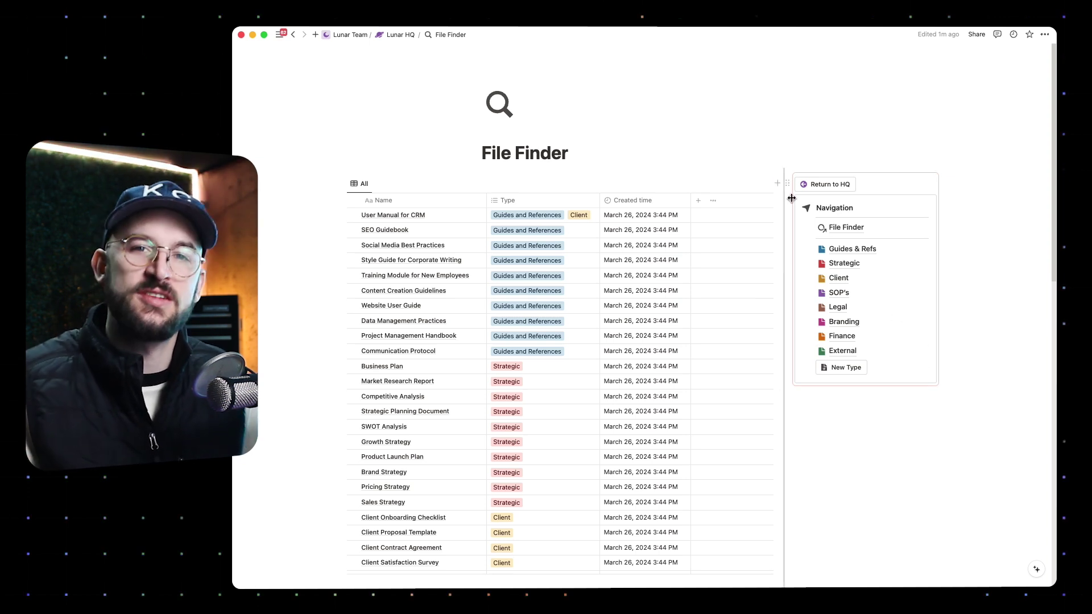
{"action": "left_click", "coordinate": [827, 406]}
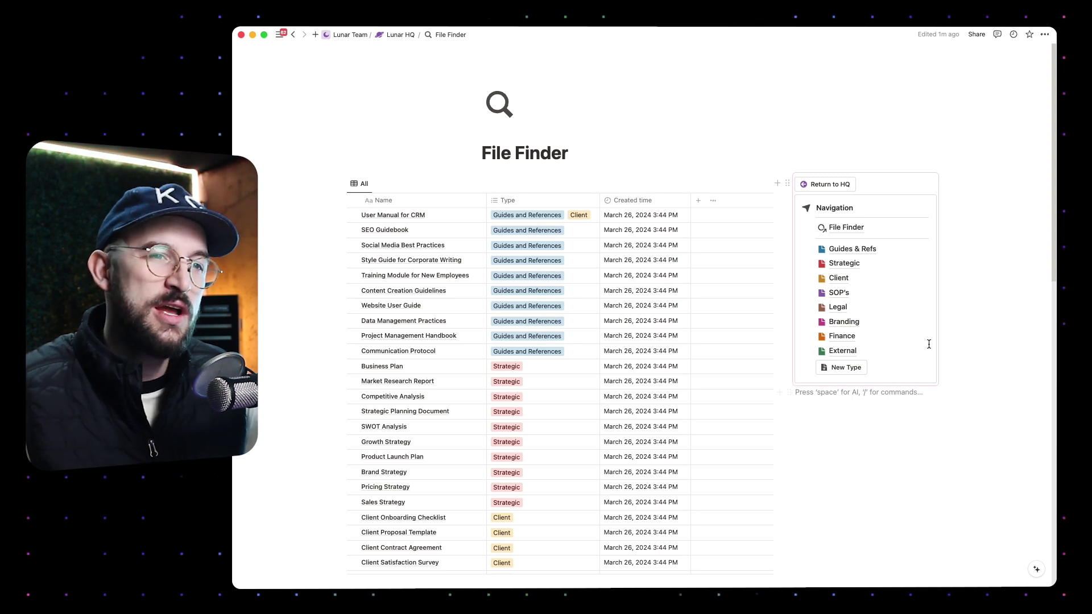
{"action": "left_click", "coordinate": [570, 151]}
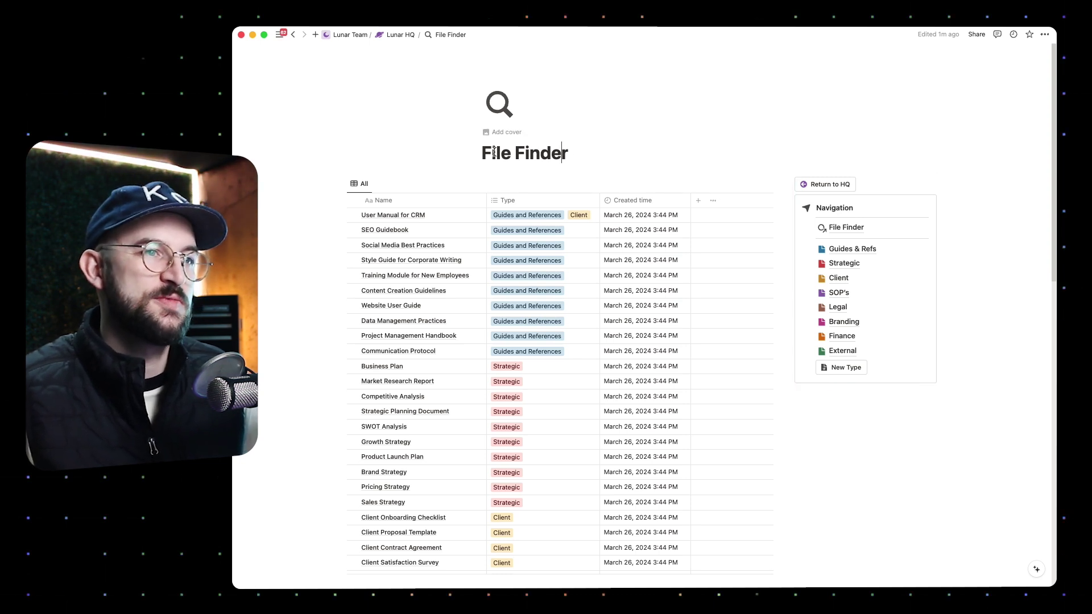
{"action": "left_click_drag", "start_coordinate": [494, 152], "coordinate": [594, 144]}
{"action": "key", "text": "Left"}
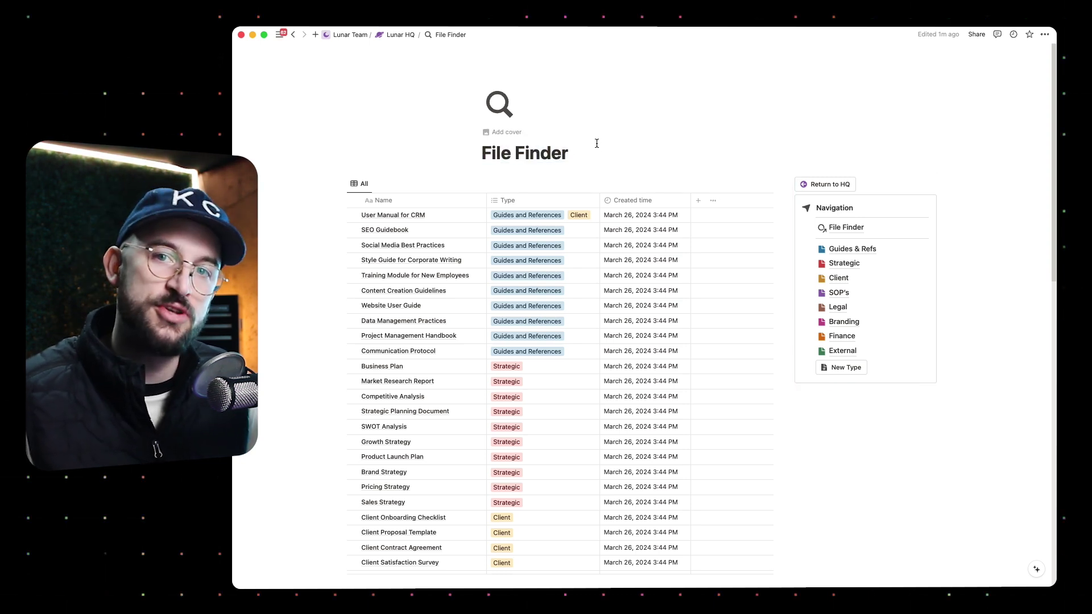